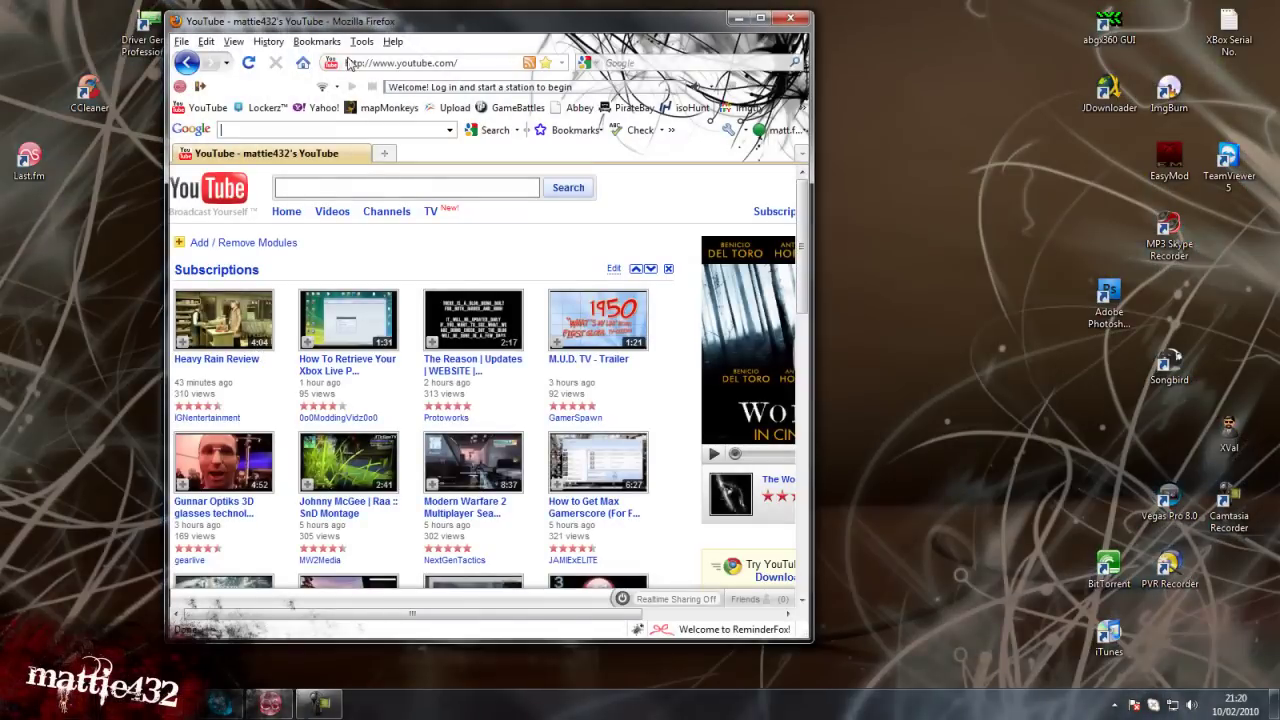
Maximize the Firefox window on the YouTube home page to full screen.
double_click(546, 18)
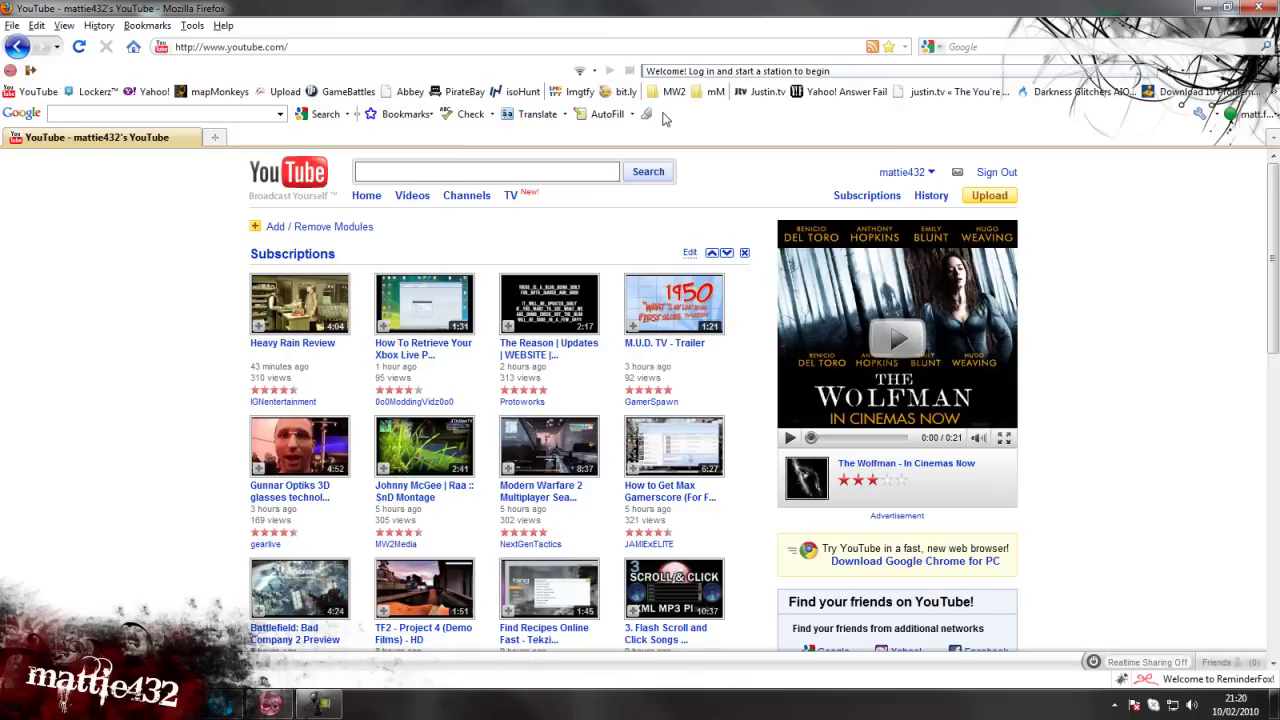
Bring up the toolbar context menu that lists every installed Firefox toolbar.
right_click(665, 118)
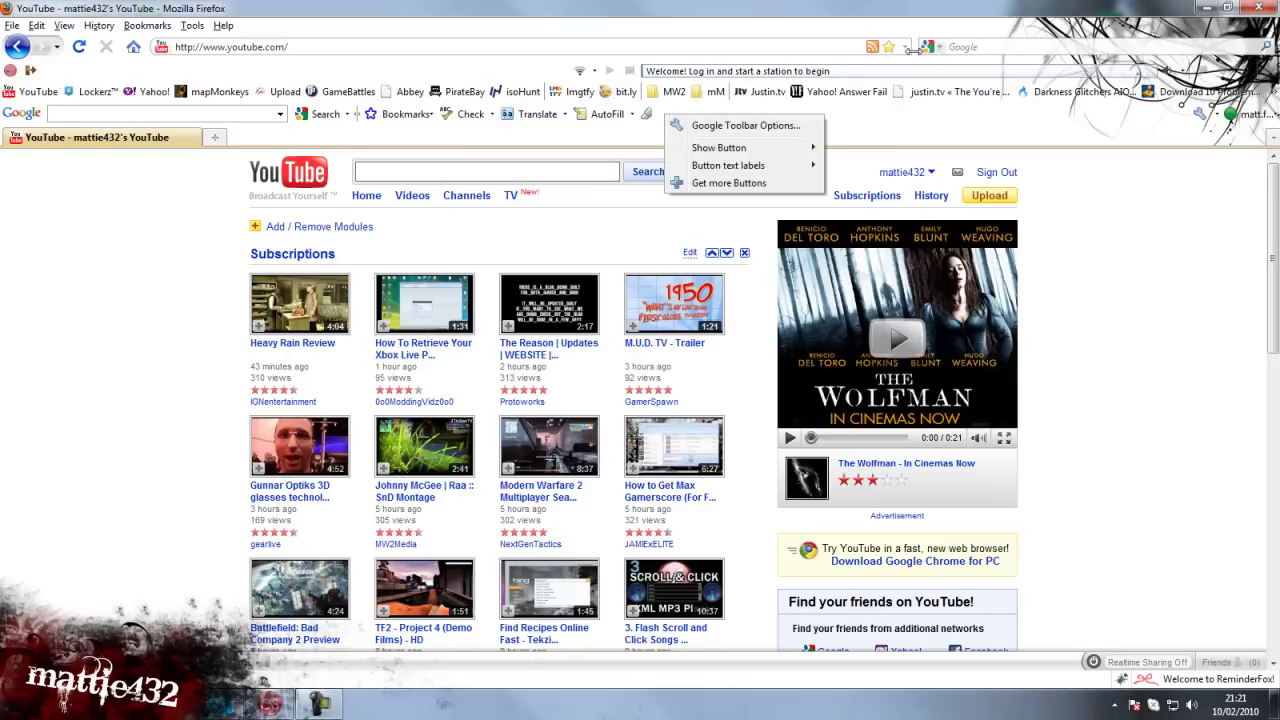
right_click(913, 50)
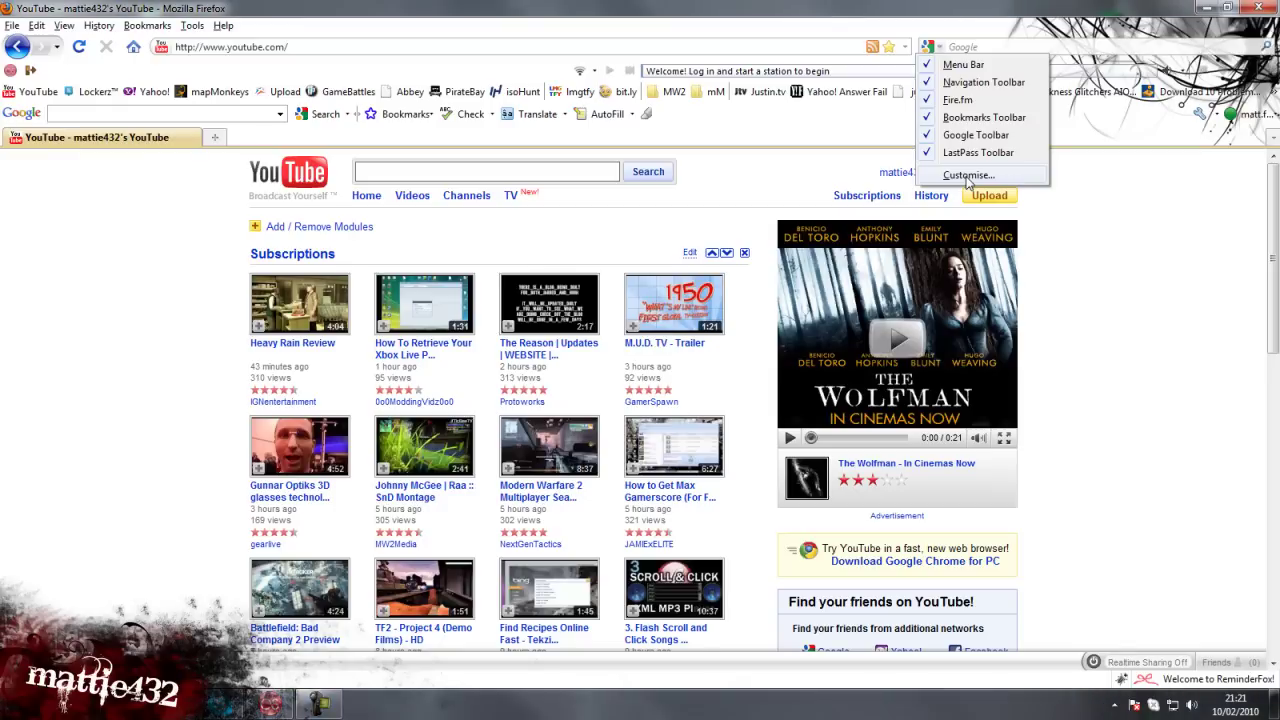
key(Escape)
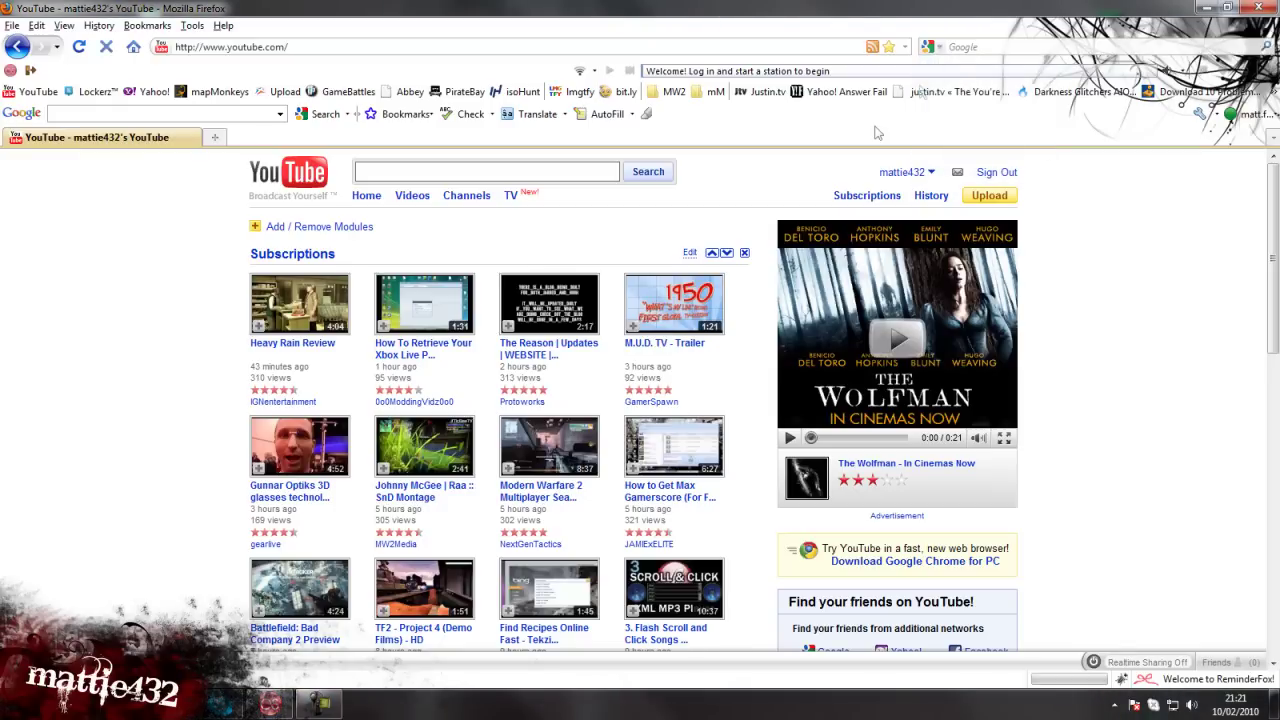
right_click(915, 46)
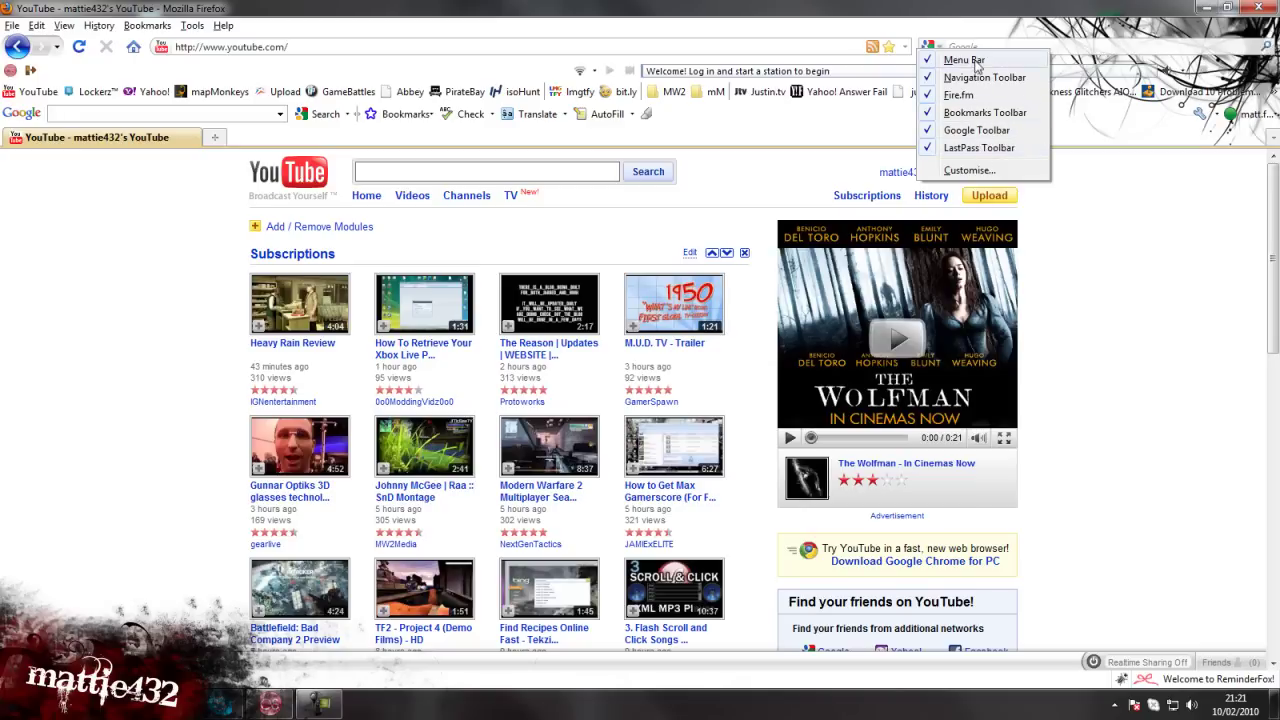
In Customise mode, remove Translate and highlight, and move the Google logo and search box to the navigation toolbar.
click(962, 170)
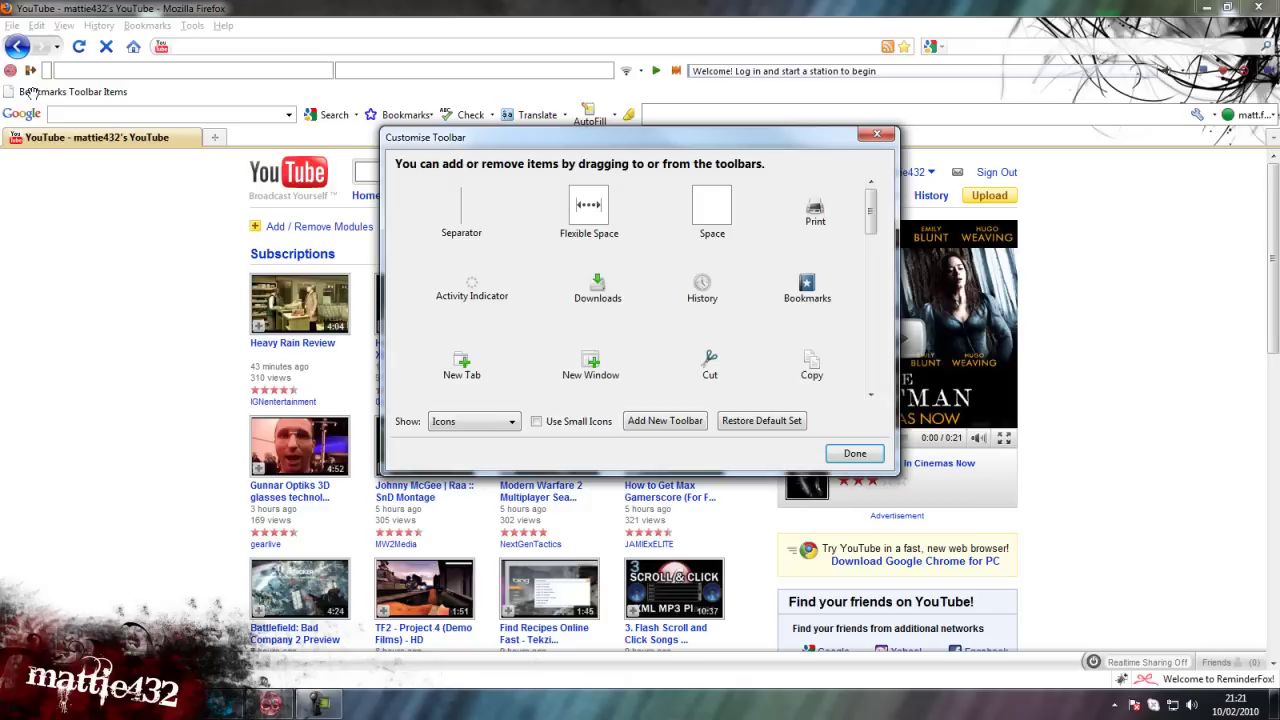
drag(437, 150, 243, 230)
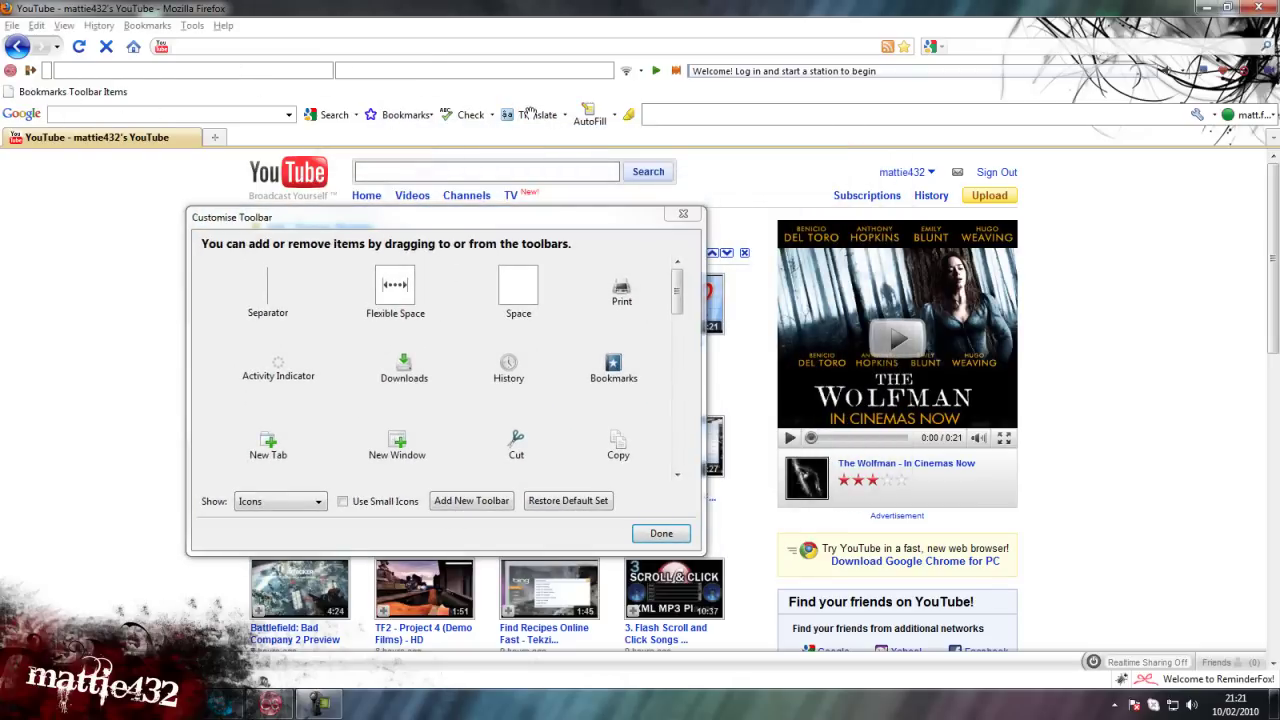
mouse_move(545, 114)
mouse_down()
mouse_move(512, 150)
mouse_move(485, 295)
mouse_up()
drag(508, 113, 444, 310)
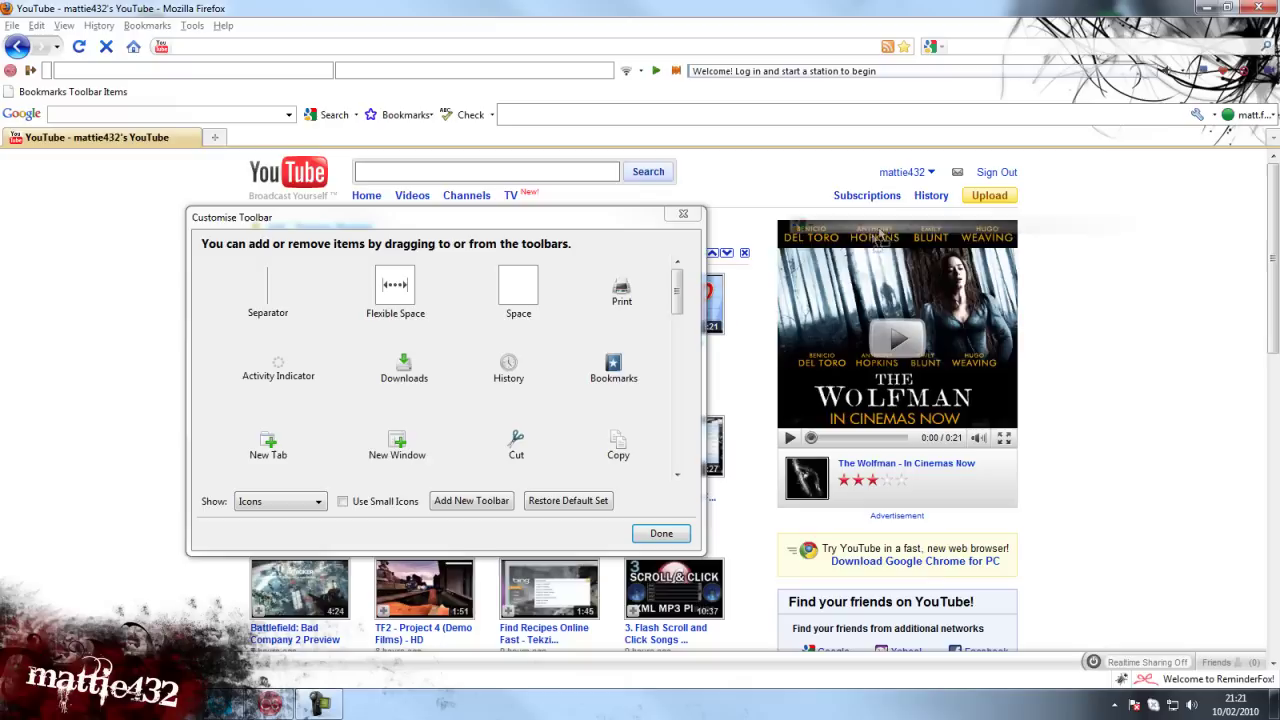
drag(1020, 65, 640, 290)
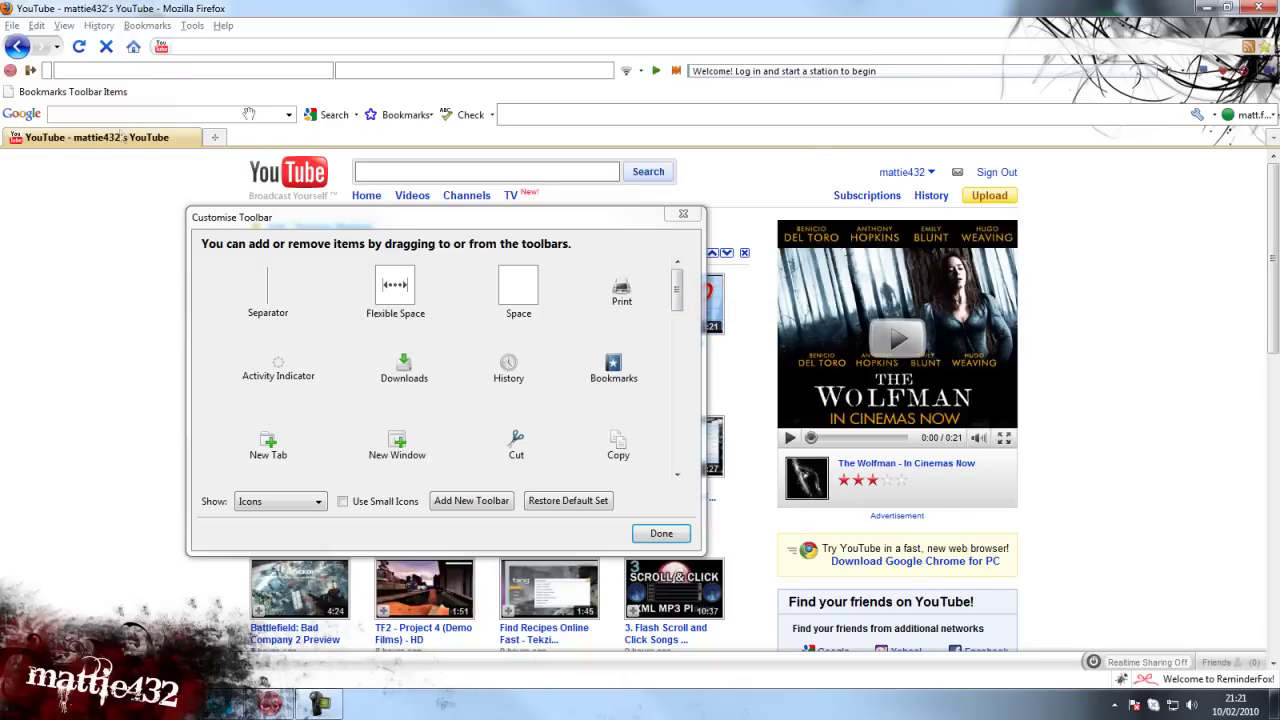
drag(1030, 12, 1225, 46)
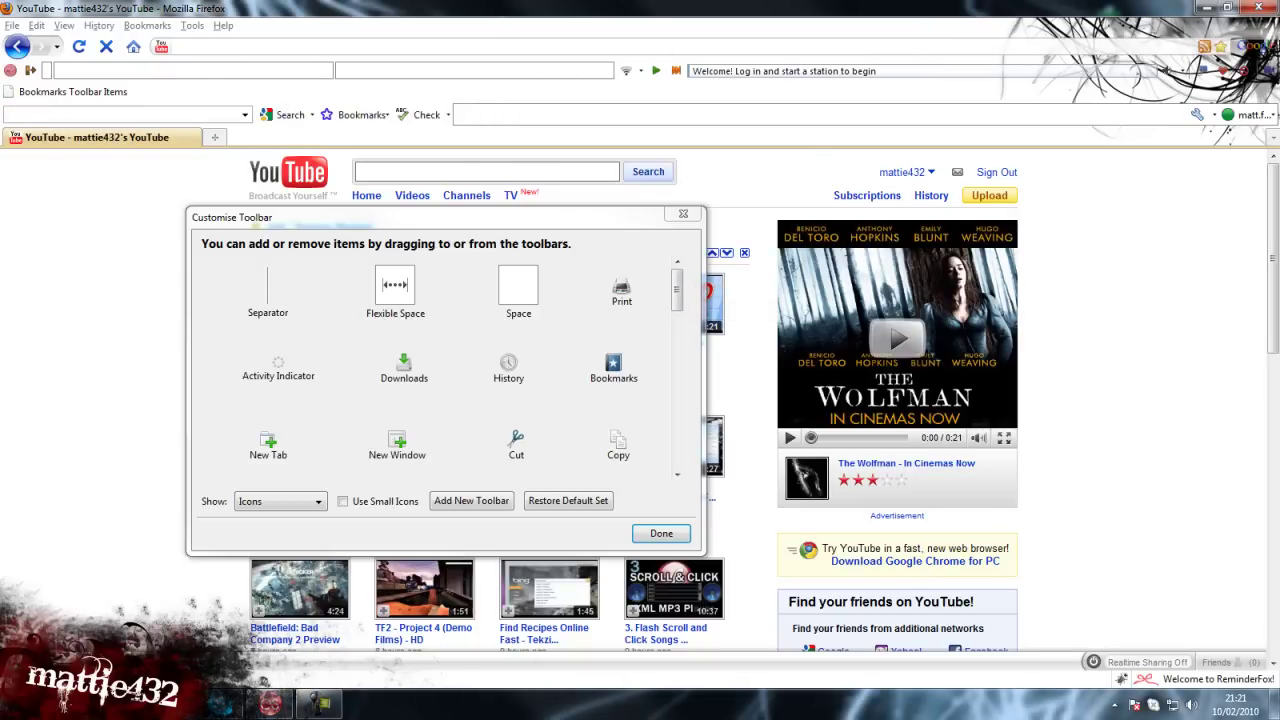
drag(104, 120, 1220, 46)
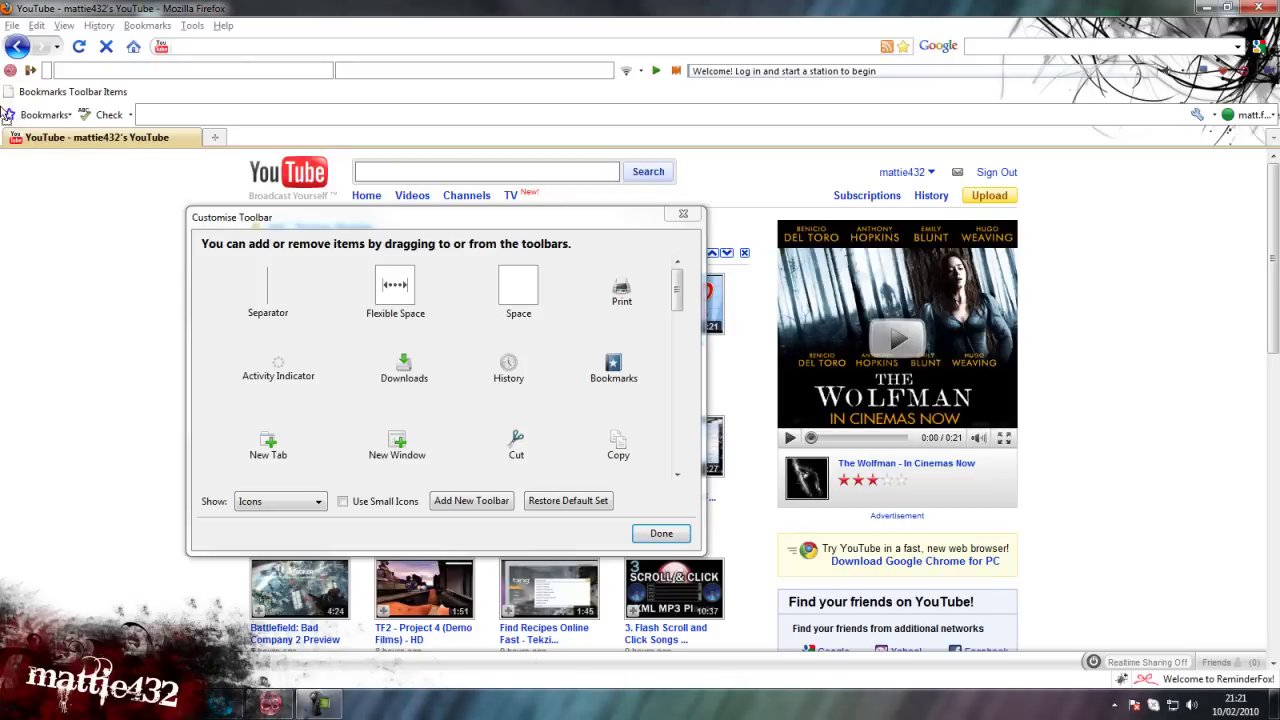
Move the red icon and a small item onto the Bookmarks toolbar row, then reposition another item.
drag(10, 70, 232, 257)
drag(10, 70, 10, 114)
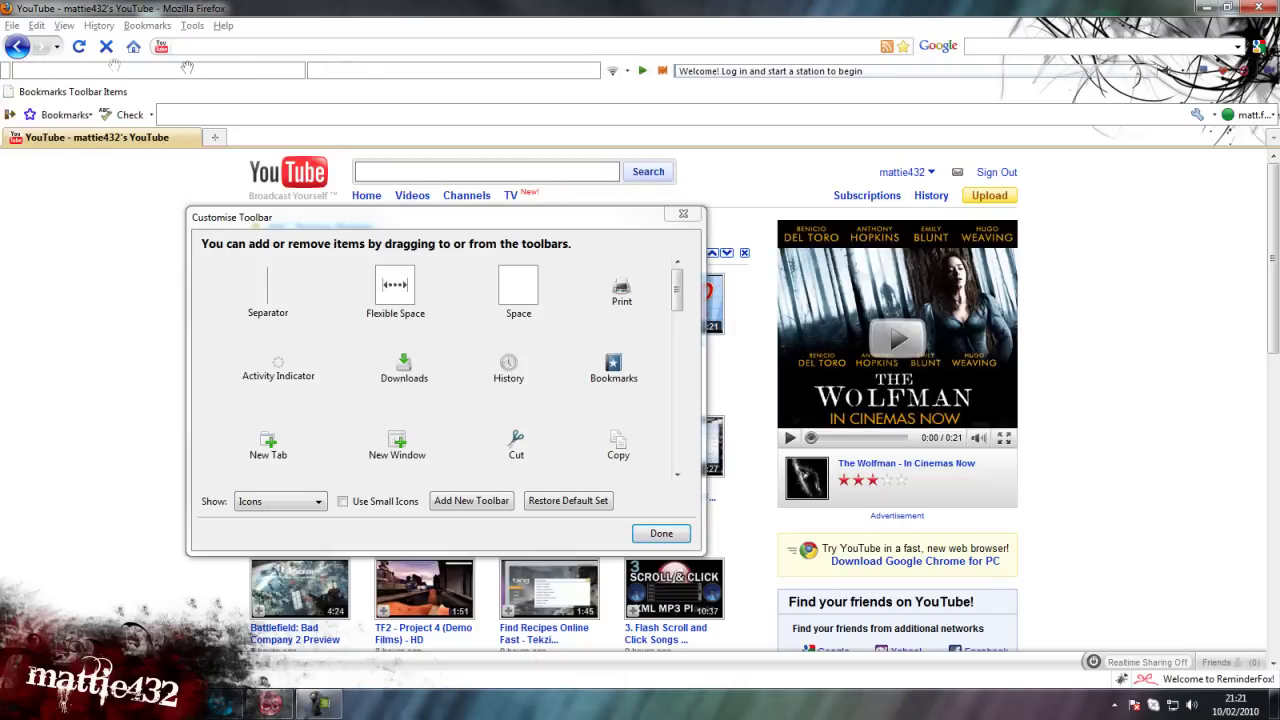
drag(20, 70, 24, 114)
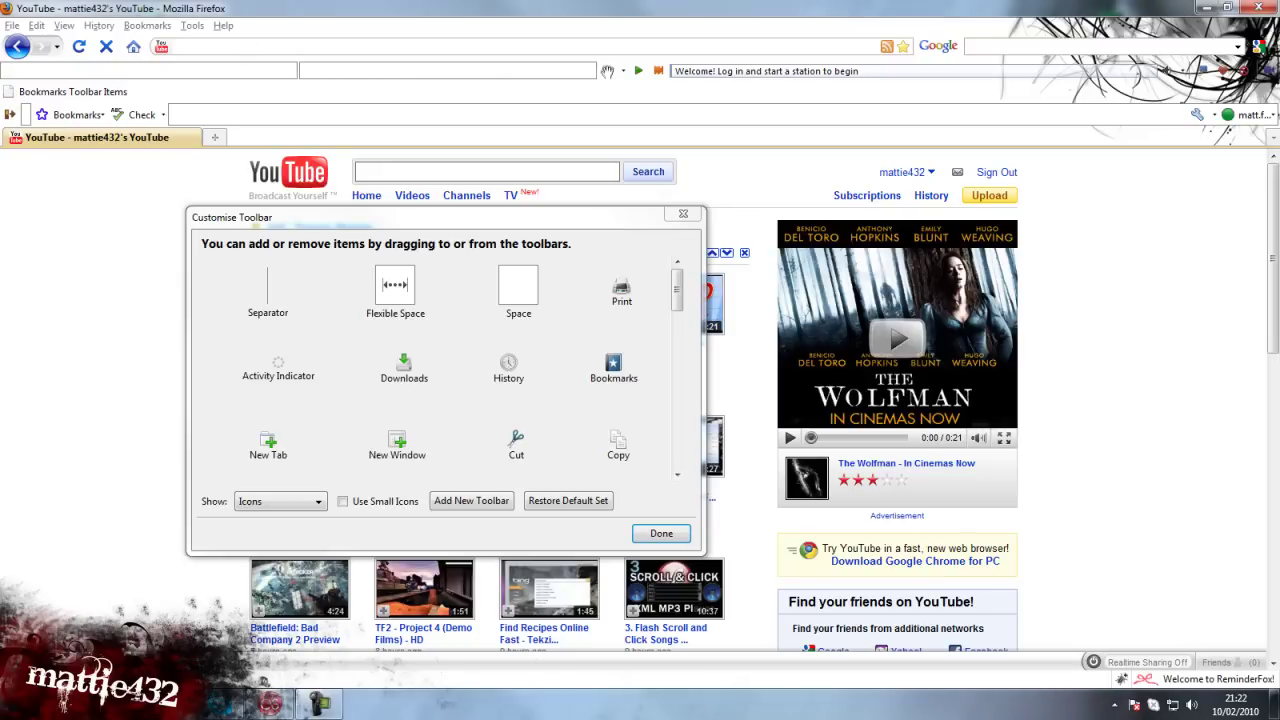
mouse_move(382, 67)
mouse_down()
mouse_move(213, 80)
mouse_move(172, 112)
mouse_move(300, 72)
mouse_up()
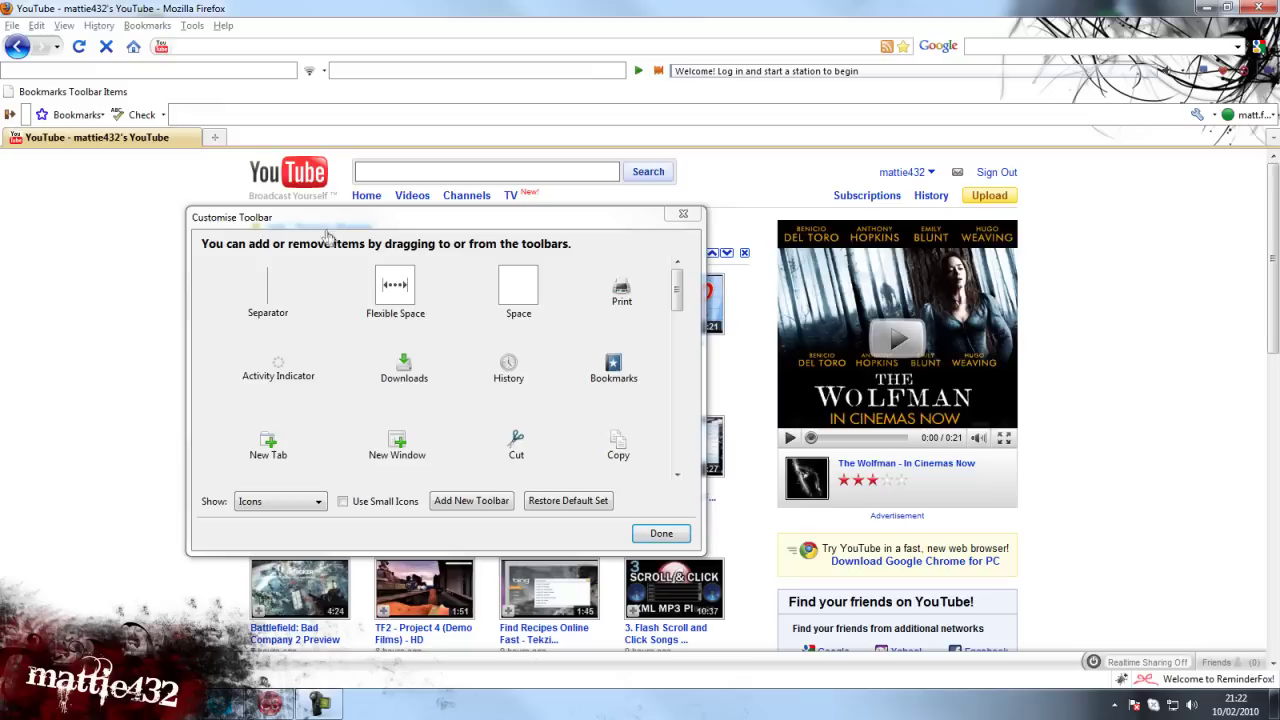
Add a space, the filter item and another add-on beside Bookmarks on the Fire.fm row.
drag(677, 285, 675, 440)
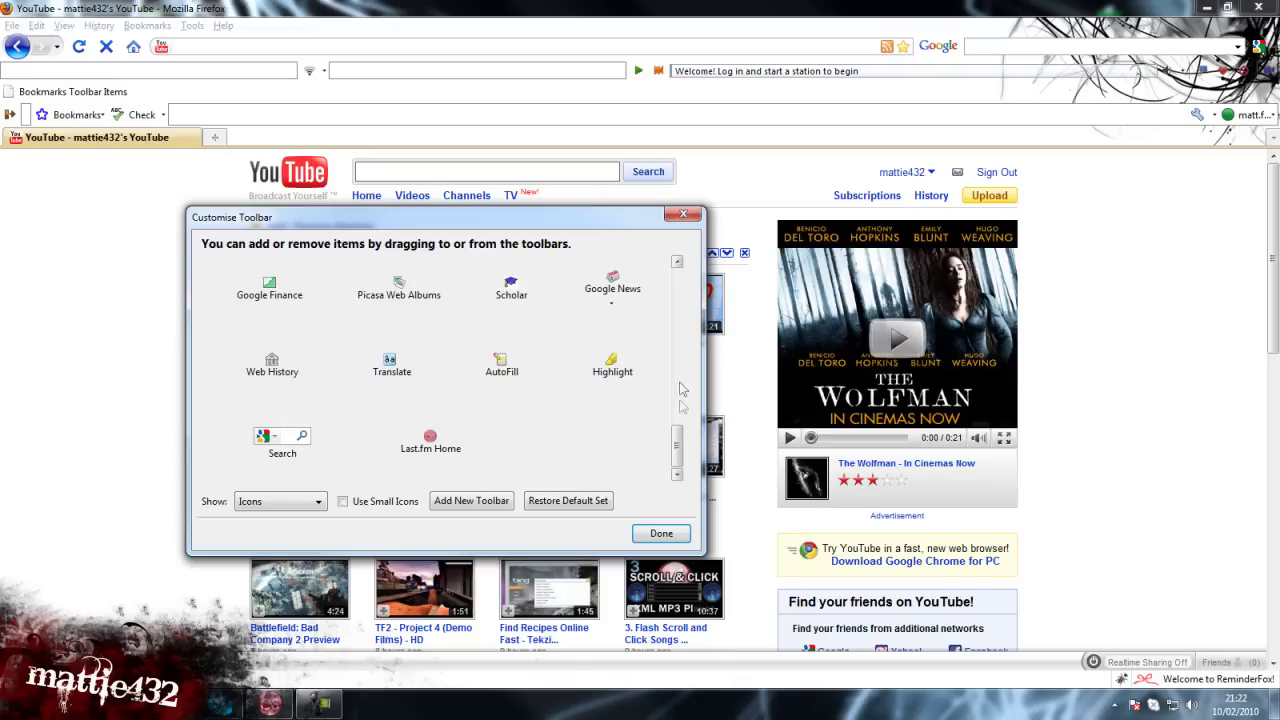
mouse_move(677, 450)
mouse_down()
mouse_move(677, 383)
mouse_move(660, 366)
mouse_move(663, 273)
mouse_up()
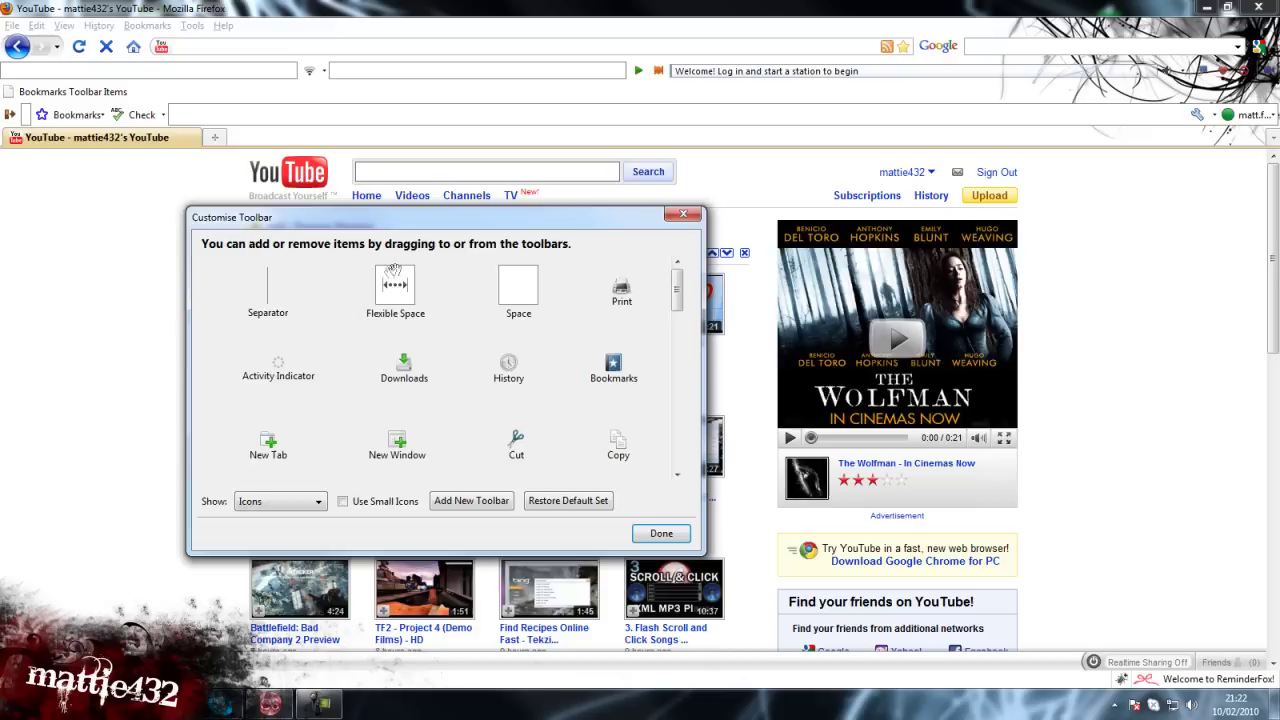
drag(521, 299, 38, 113)
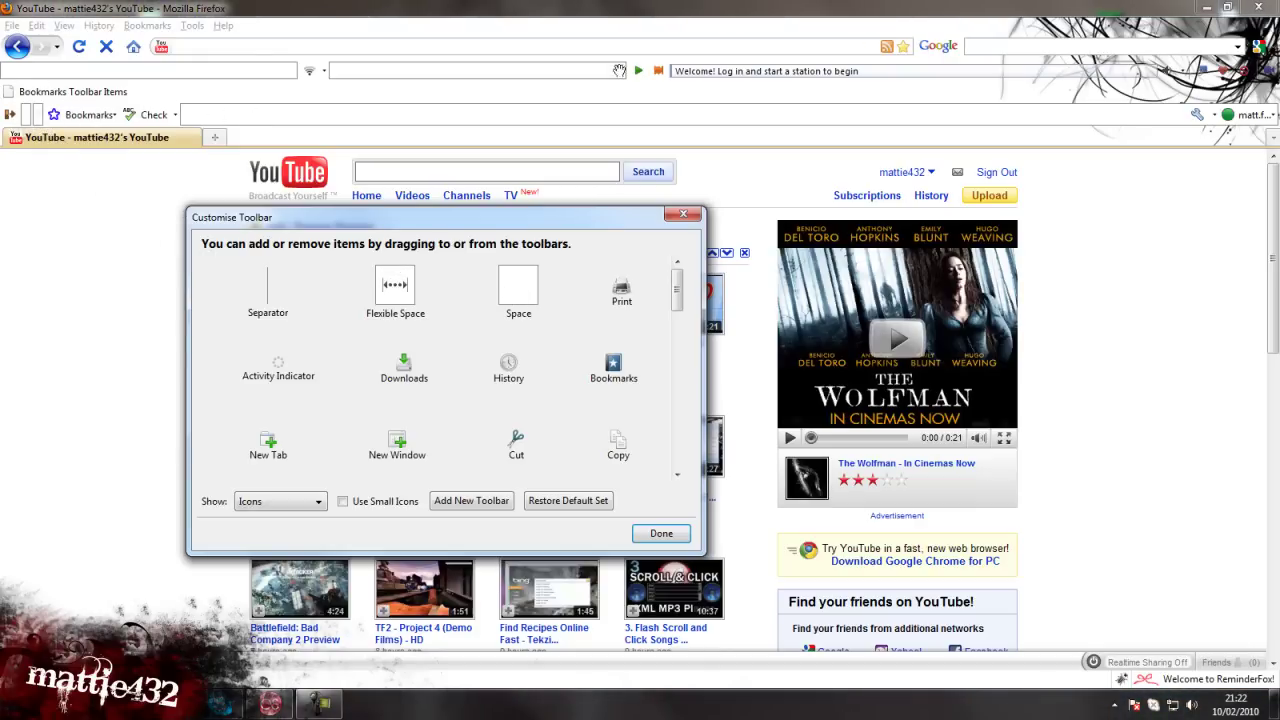
click(642, 72)
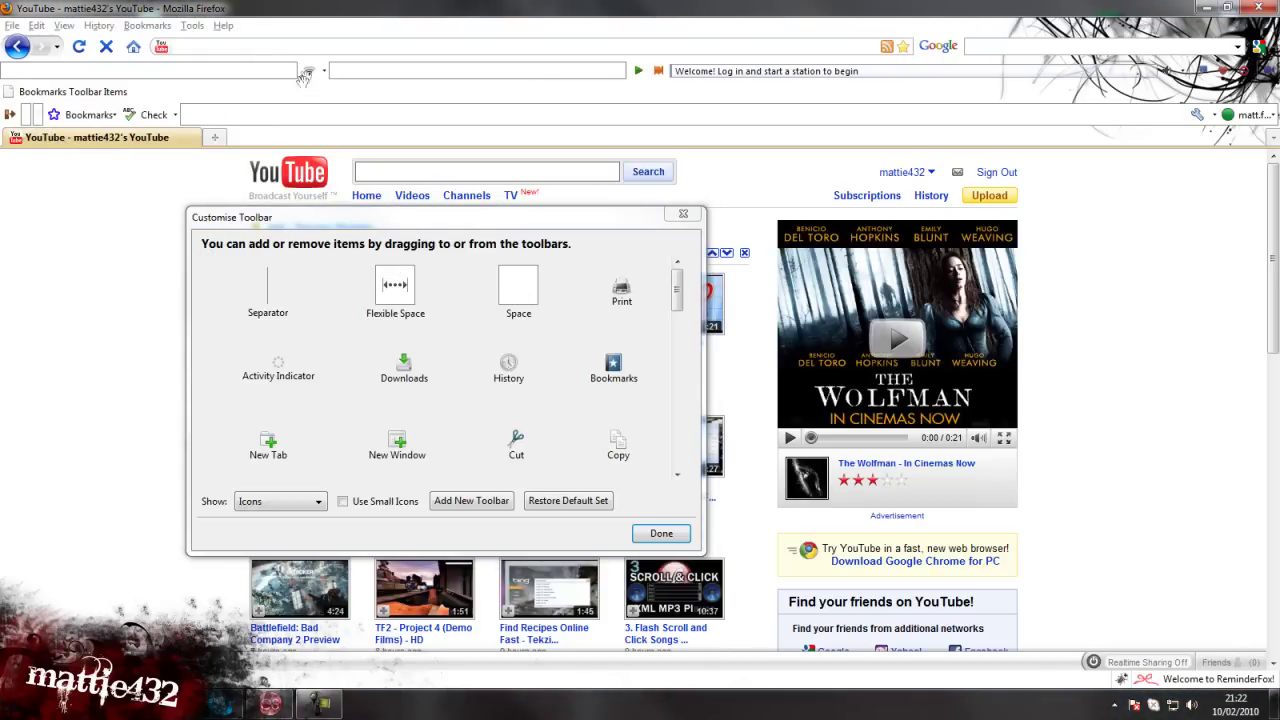
drag(252, 113, 55, 114)
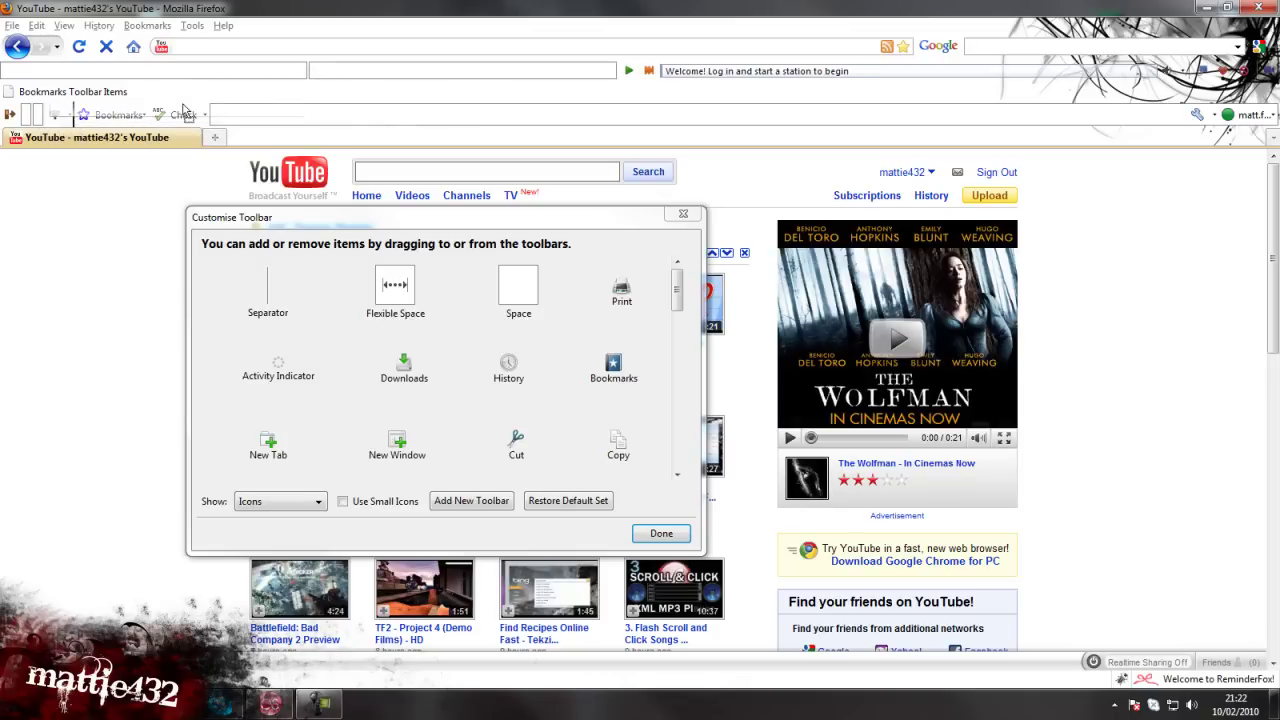
drag(628, 71, 87, 115)
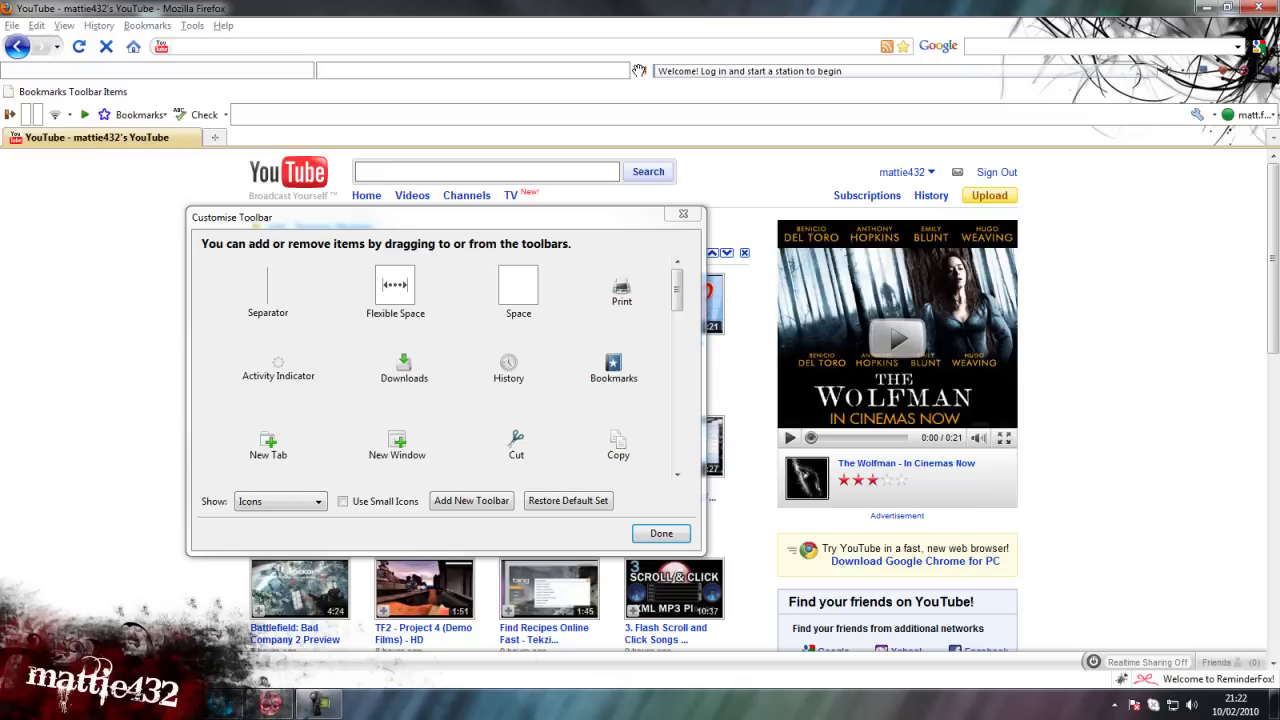
Move the orange item, station login field, other add-ons and the heart onto the Bookmarks row.
drag(640, 71, 110, 115)
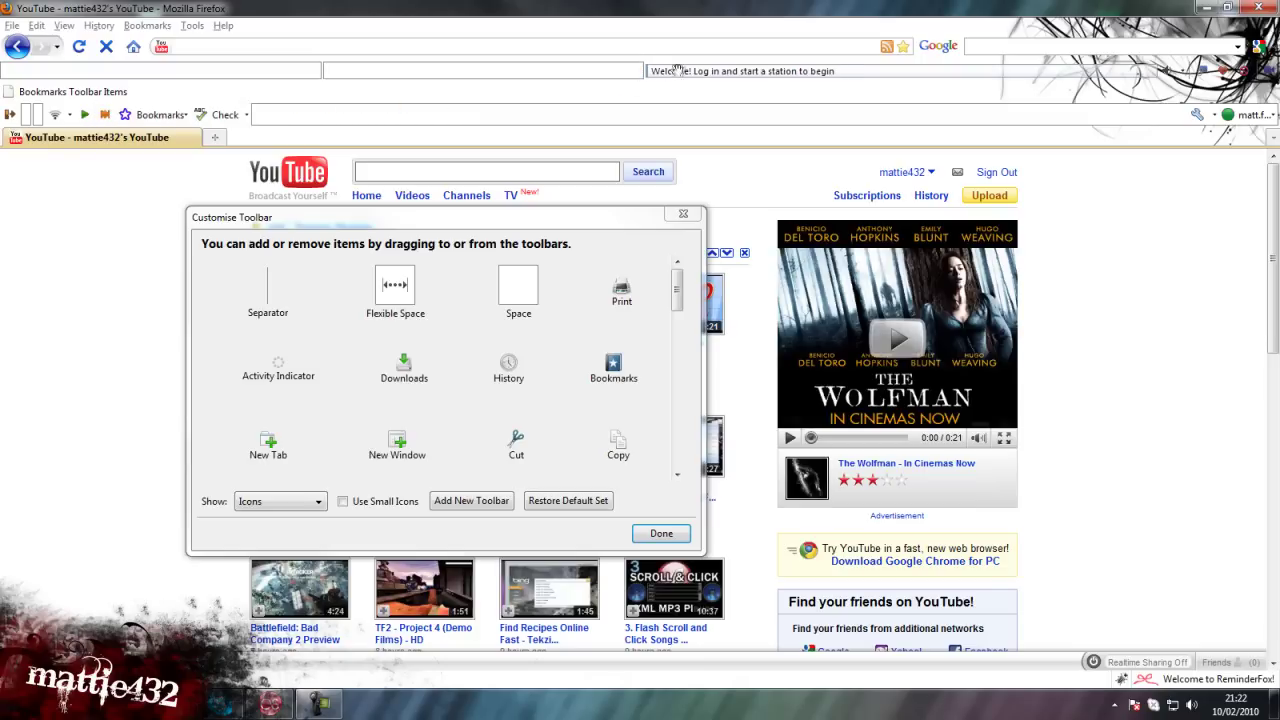
drag(677, 71, 150, 115)
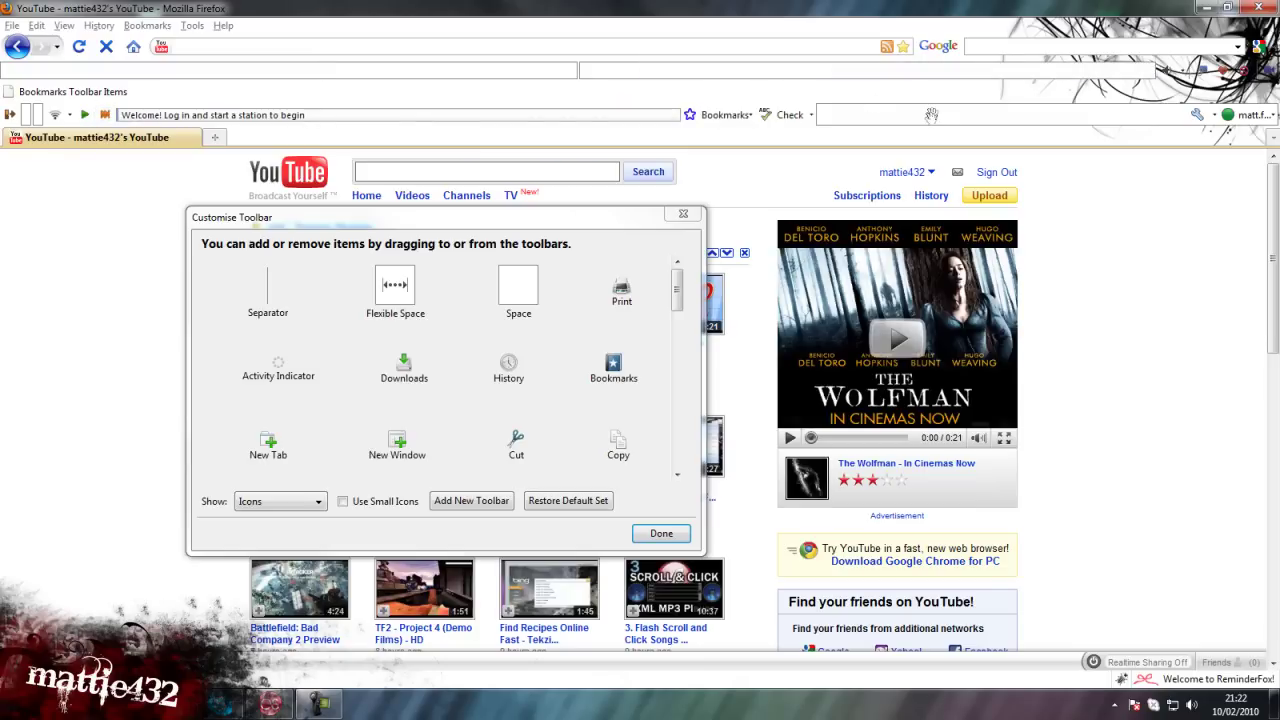
drag(1170, 78, 690, 116)
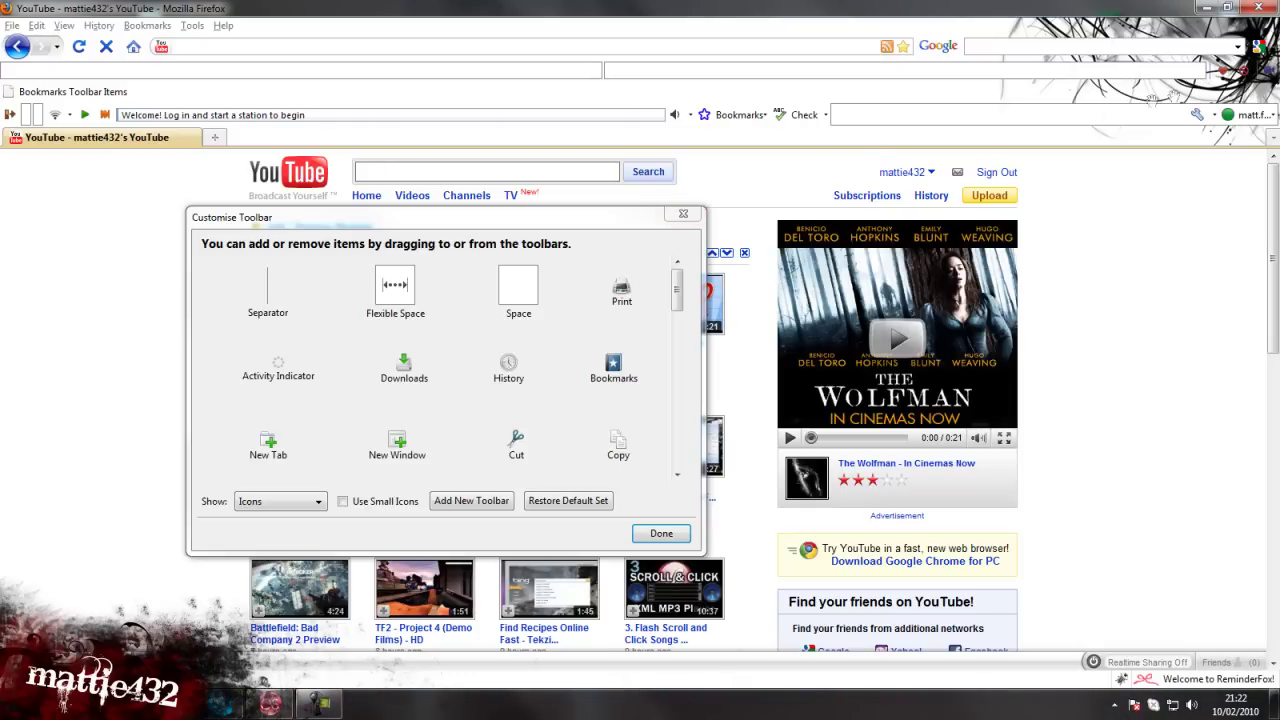
mouse_move(1212, 72)
mouse_down()
mouse_move(695, 108)
mouse_move(320, 92)
mouse_up()
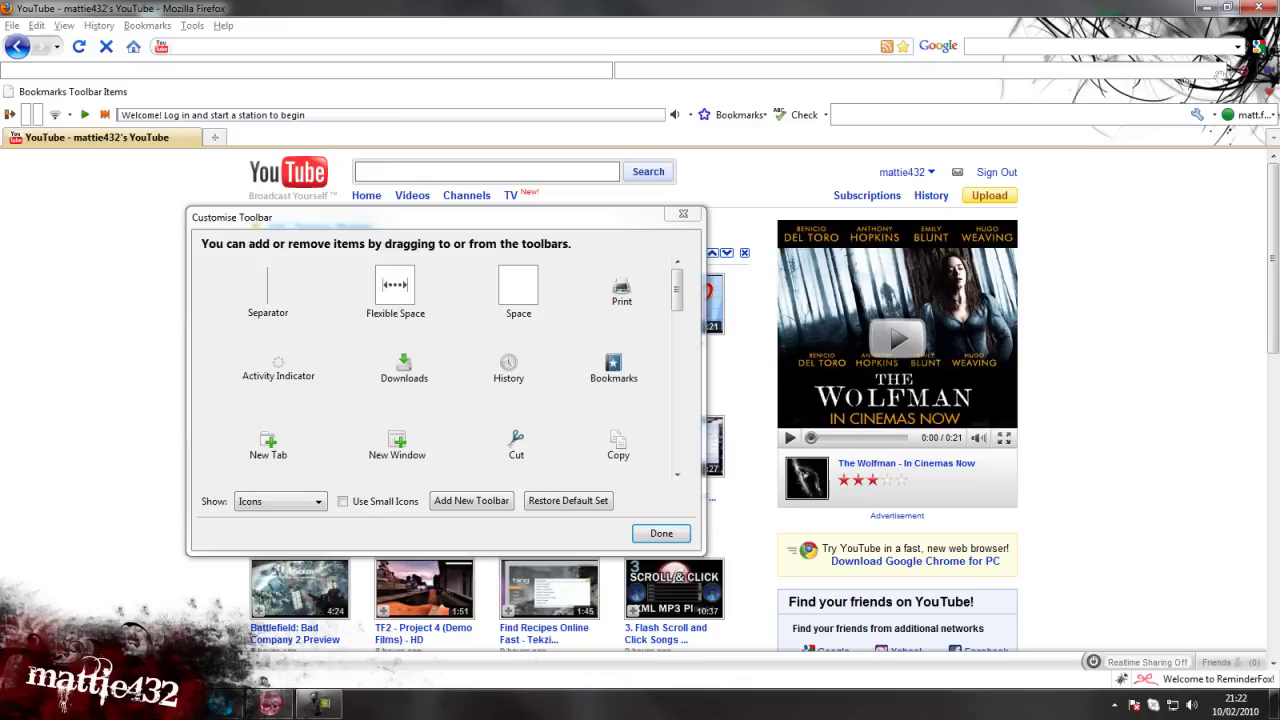
drag(1250, 90, 688, 112)
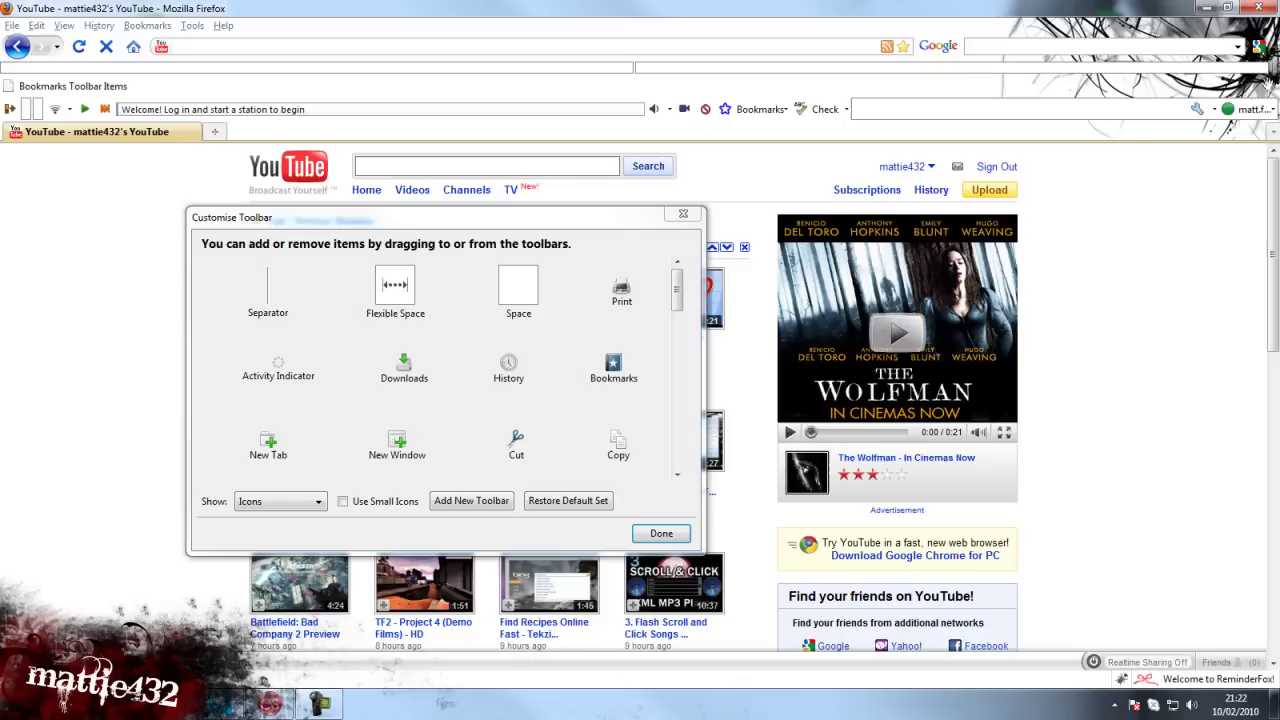
drag(927, 127, 672, 110)
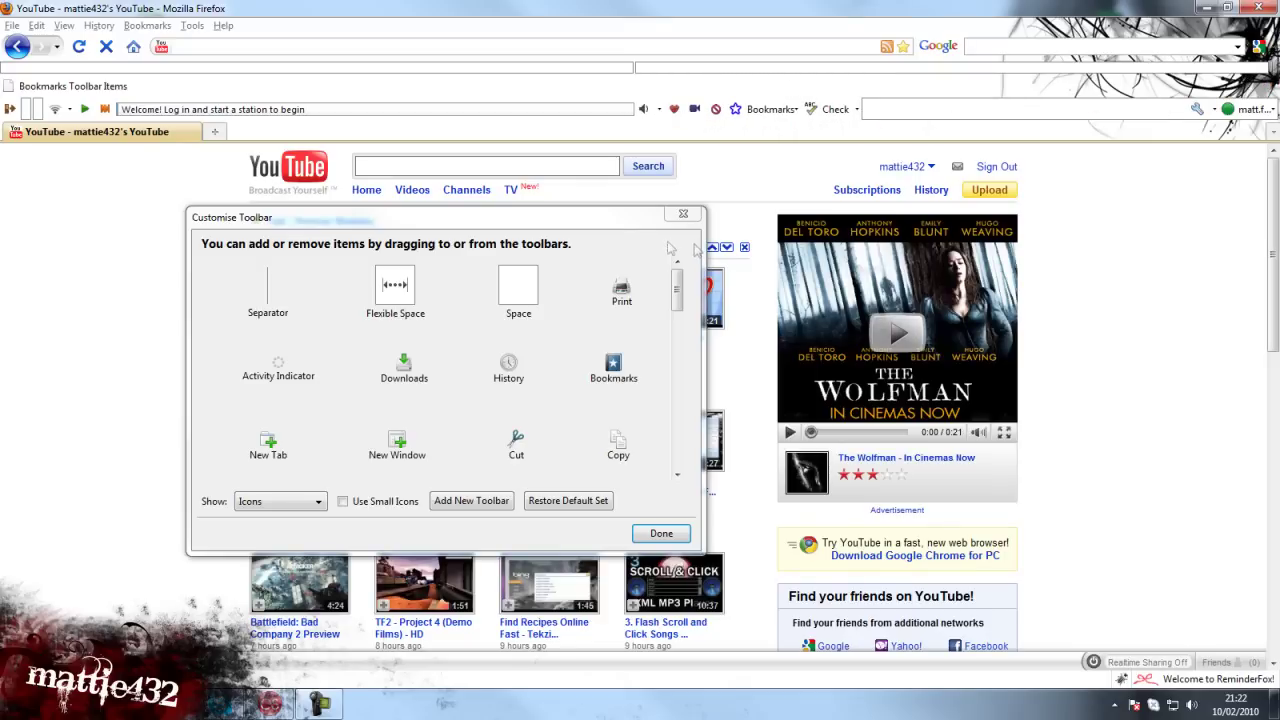
Finish customising and hide an unneeded toolbar row, keeping the Bookmarks Toolbar visible.
click(661, 533)
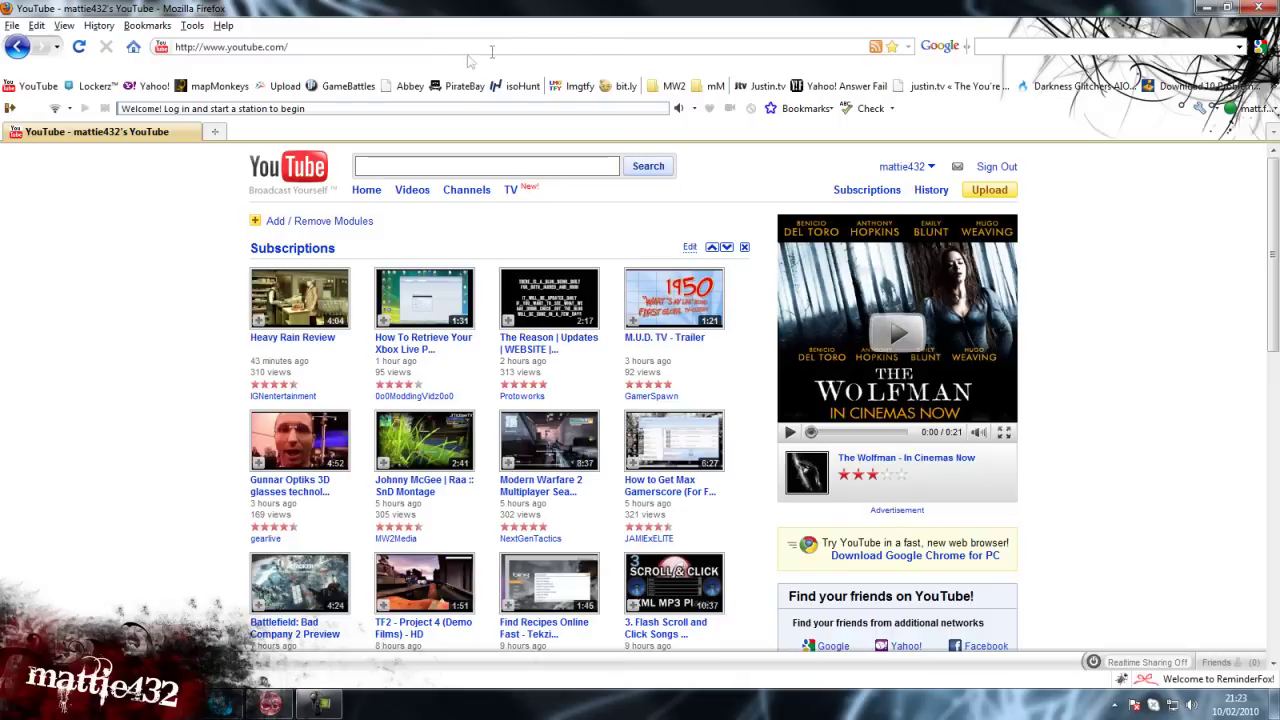
right_click(388, 68)
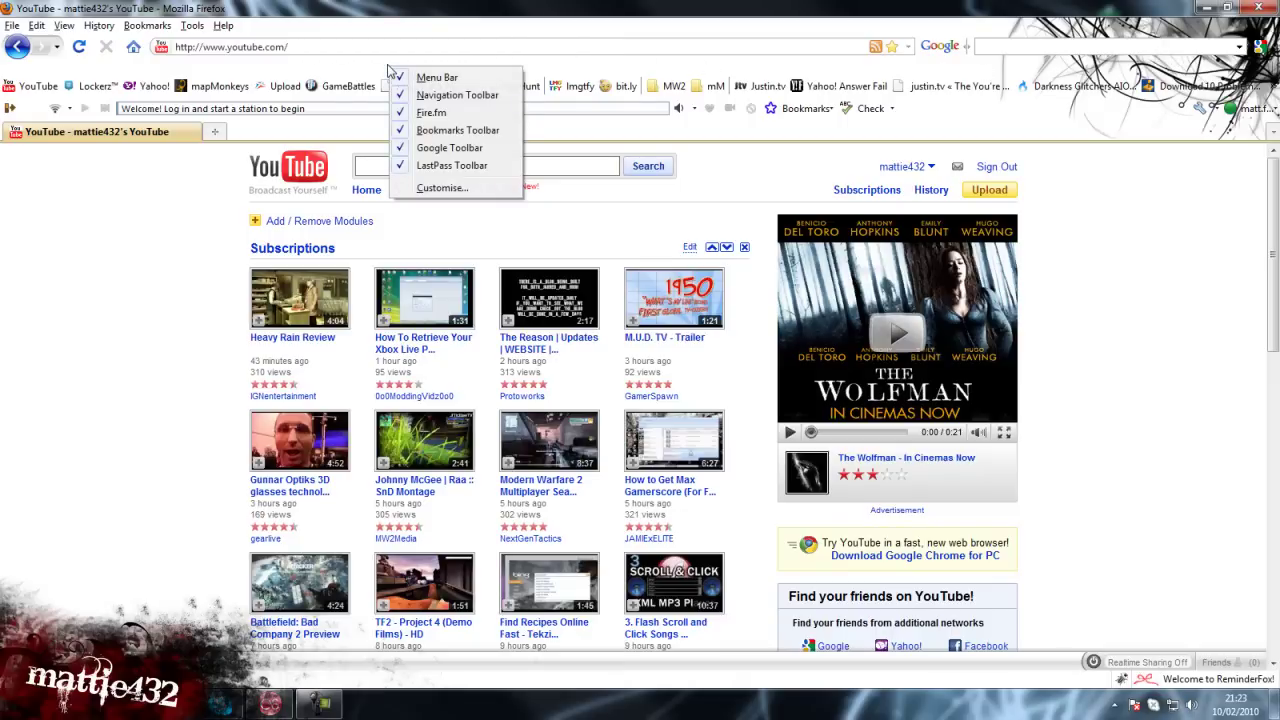
click(434, 121)
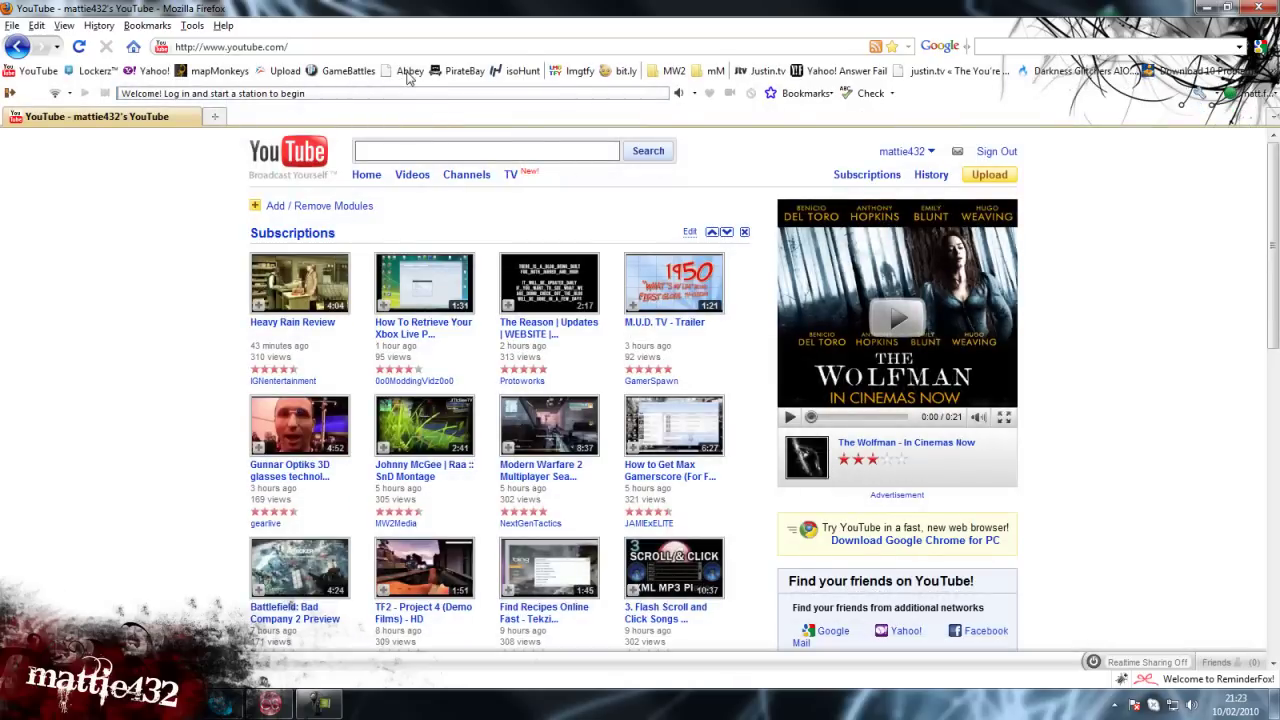
right_click(950, 100)
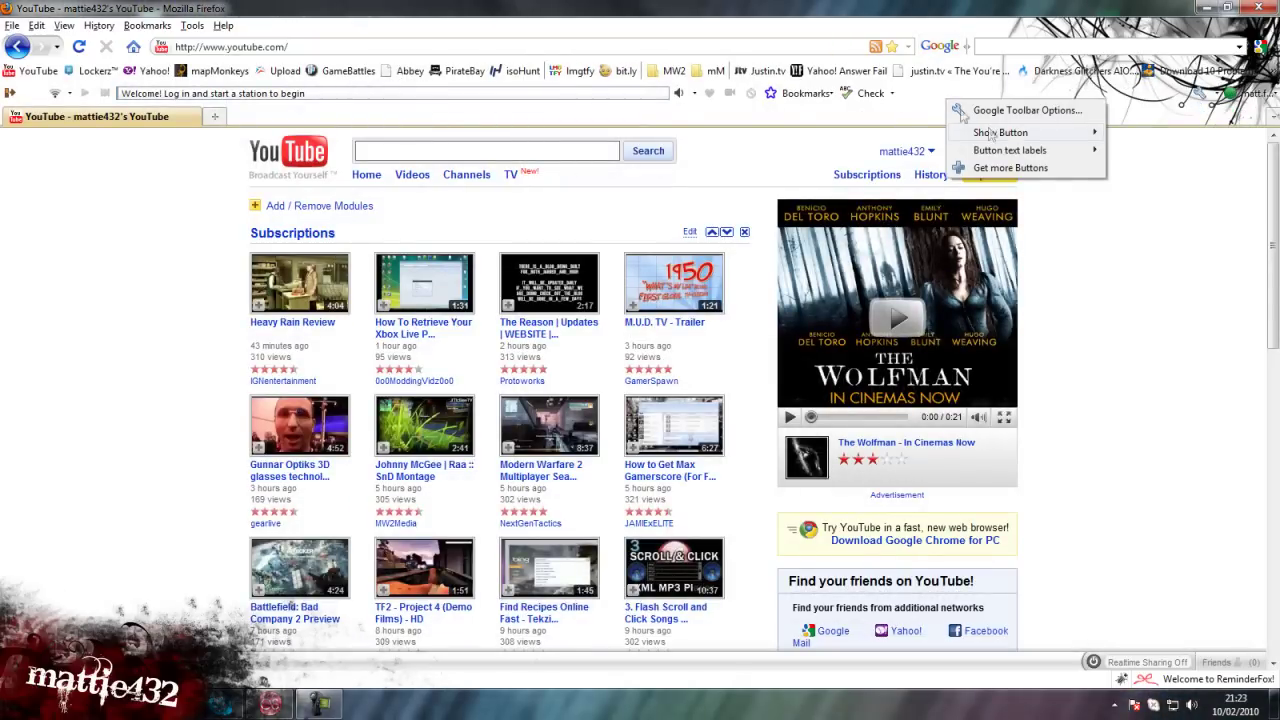
right_click(962, 44)
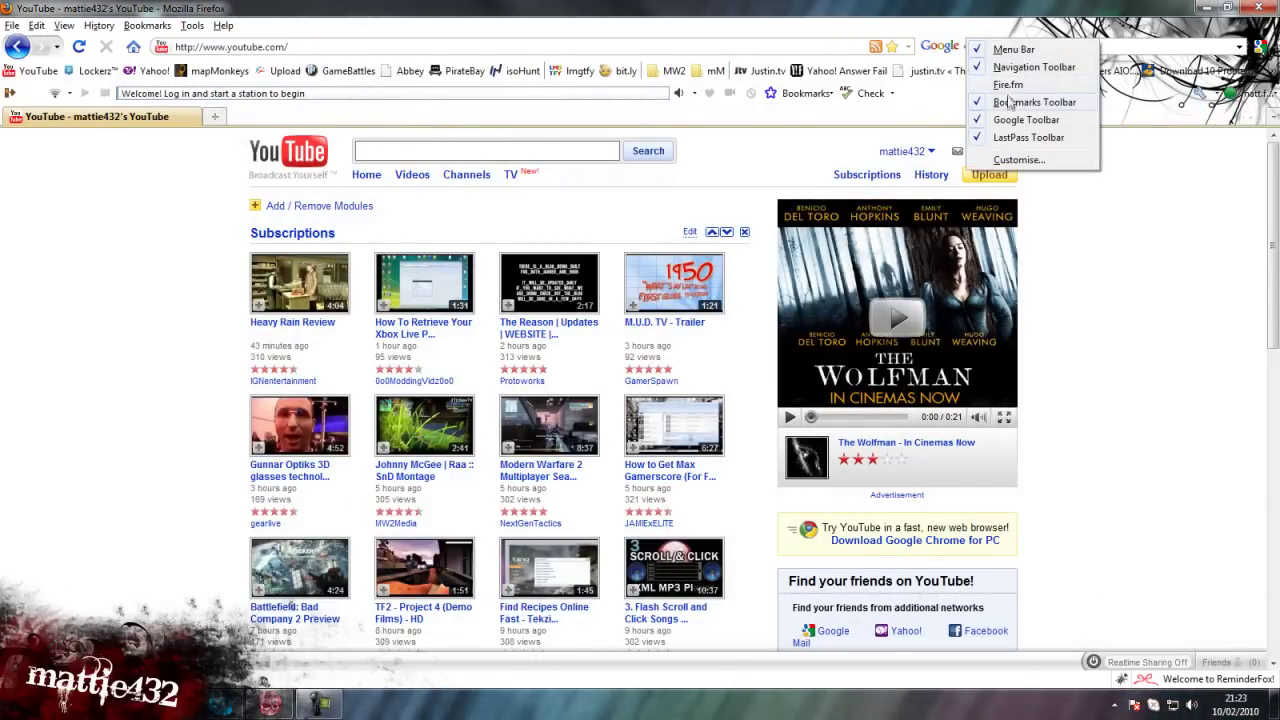
click(1010, 102)
right_click(965, 44)
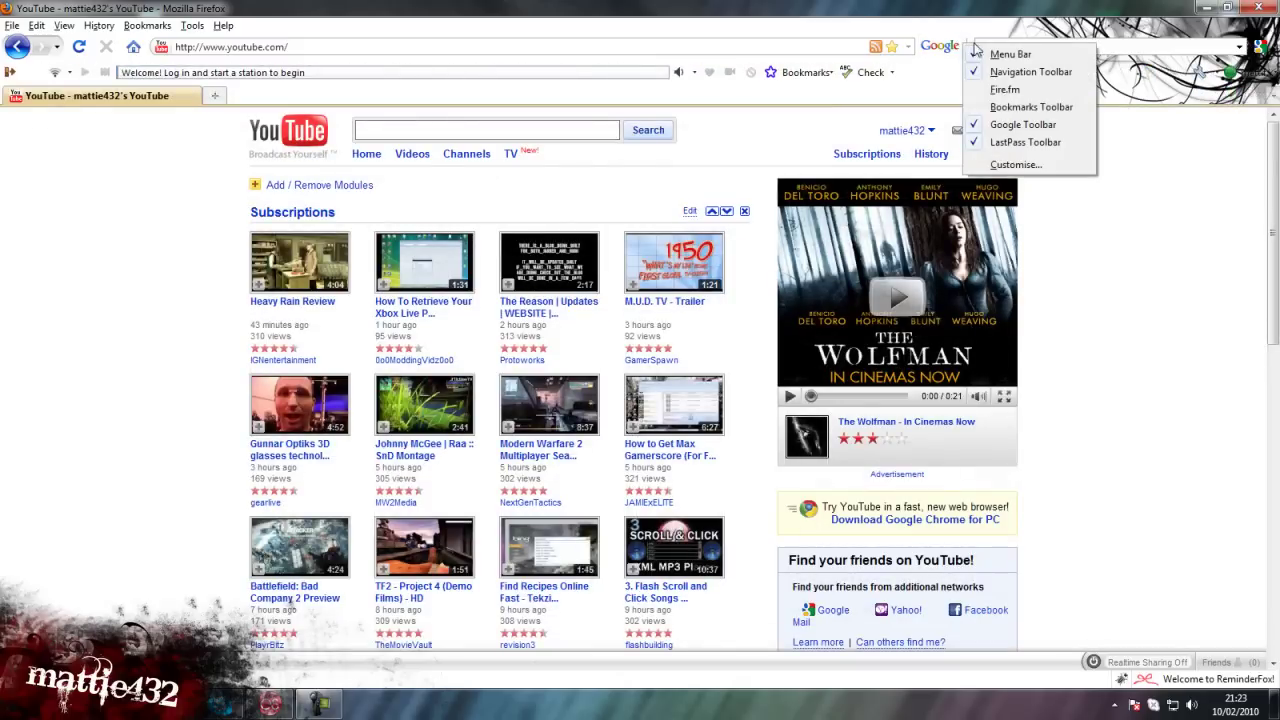
click(1003, 105)
right_click(972, 55)
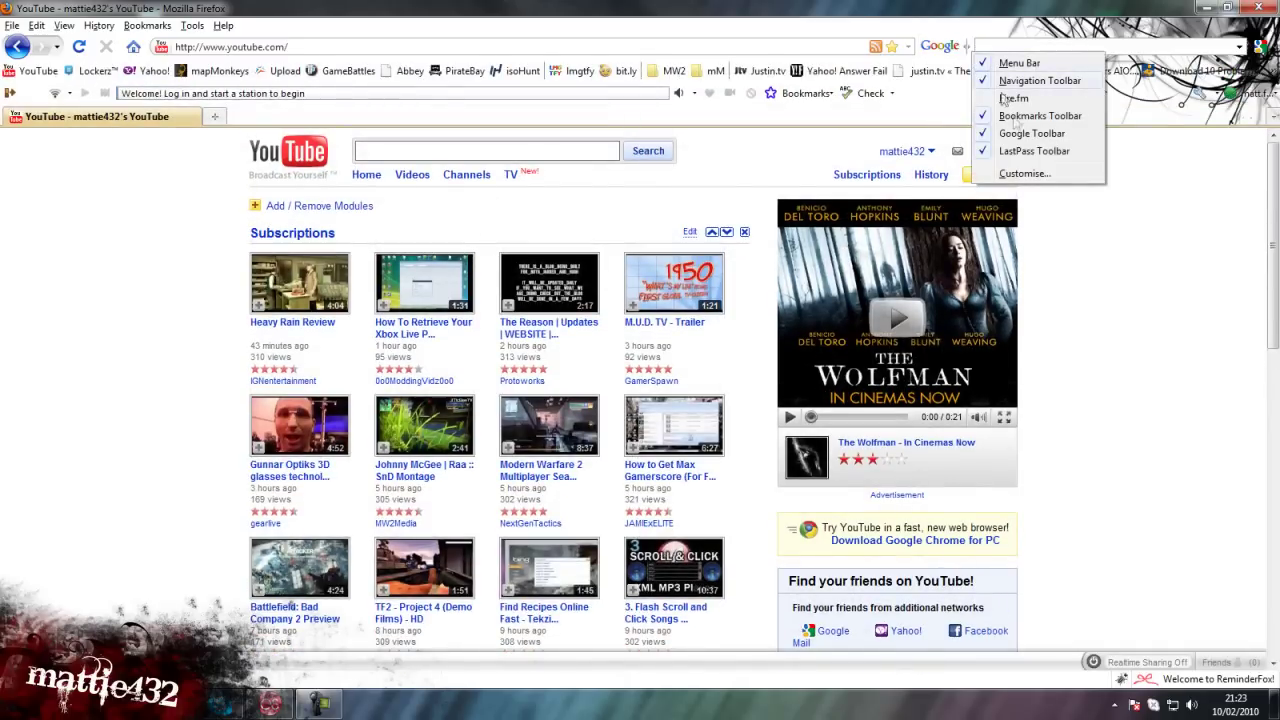
click(955, 104)
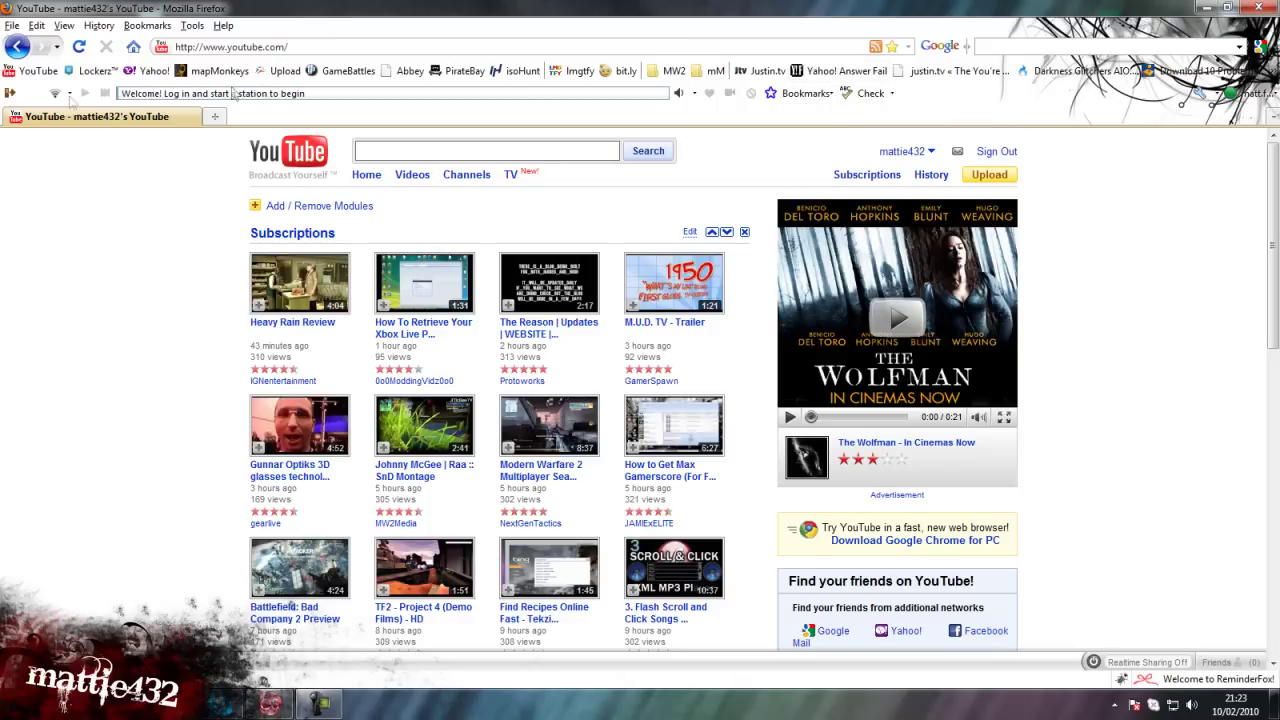
Clear the Google search box's search history.
click(985, 47)
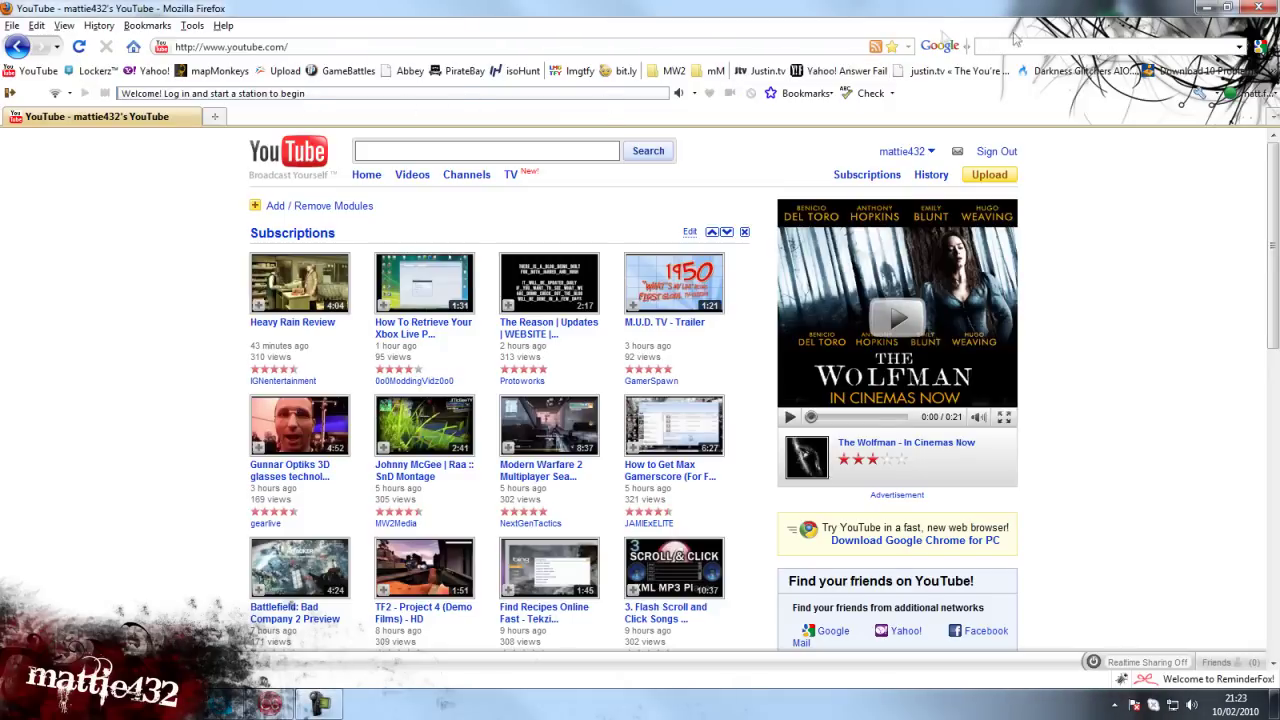
click(978, 46)
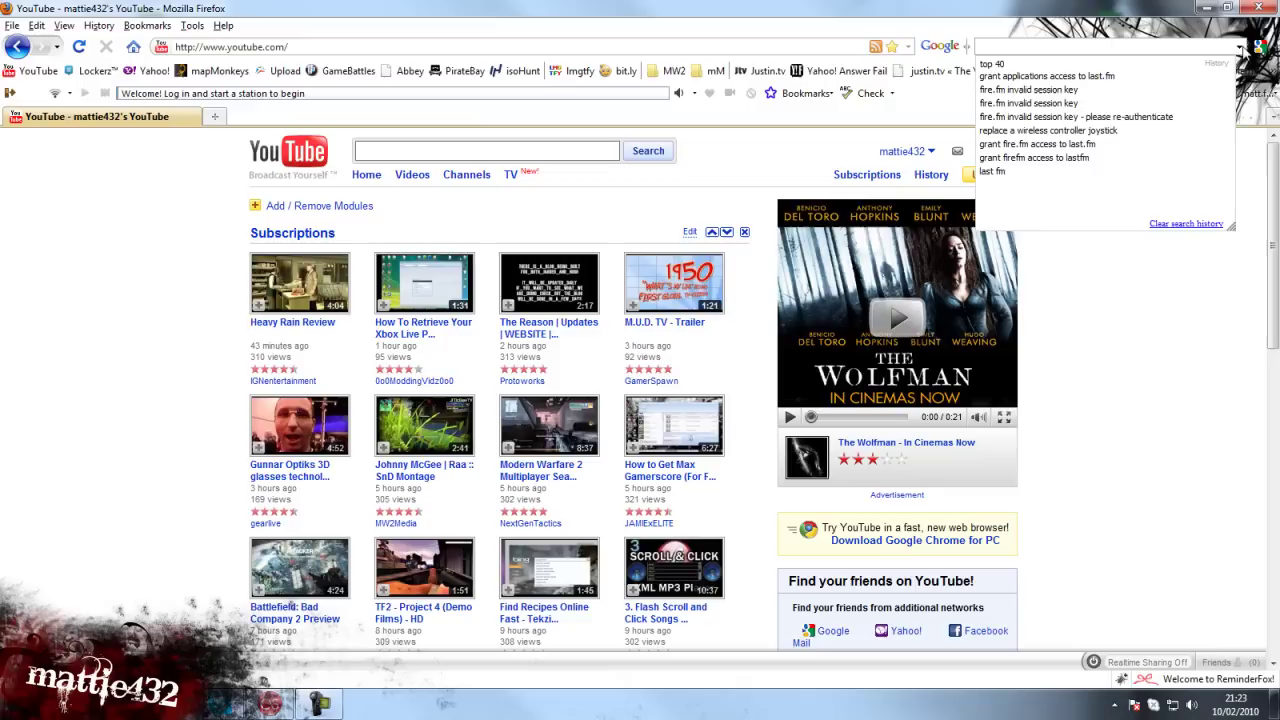
click(1208, 226)
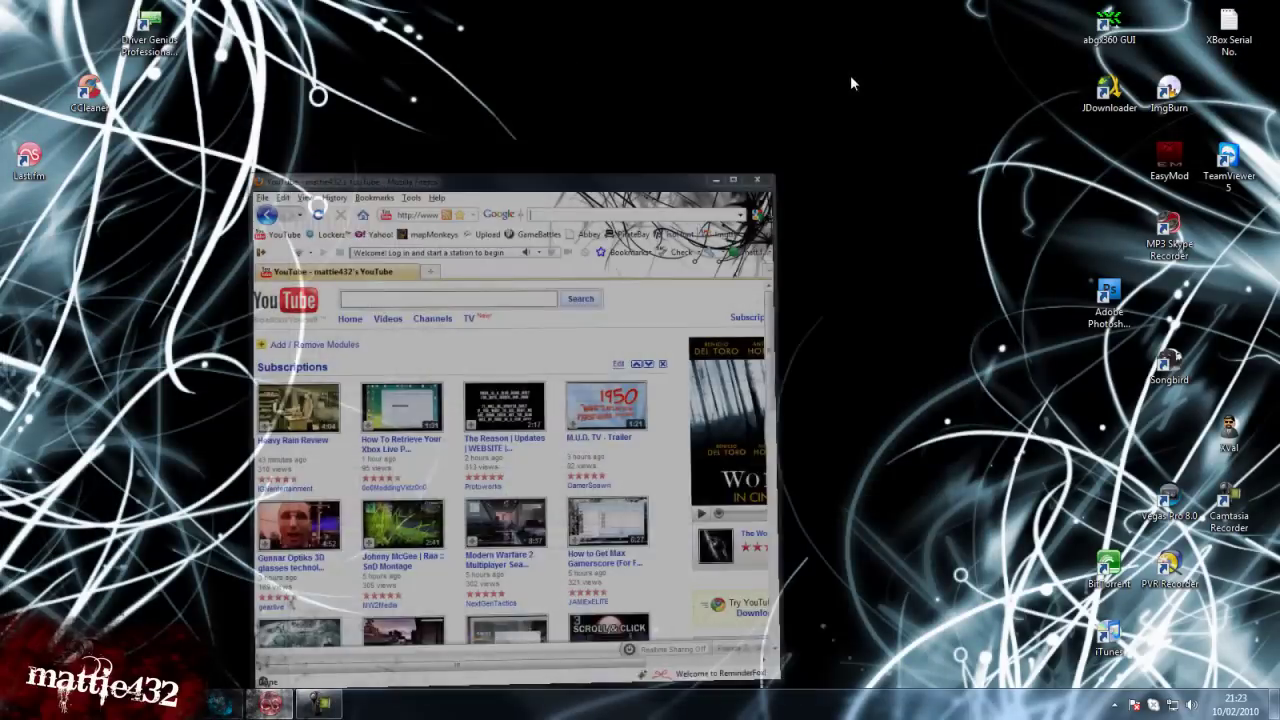
Advance the desktop background six times until the rainbow-striped text wallpaper appears.
right_click(803, 65)
click(878, 232)
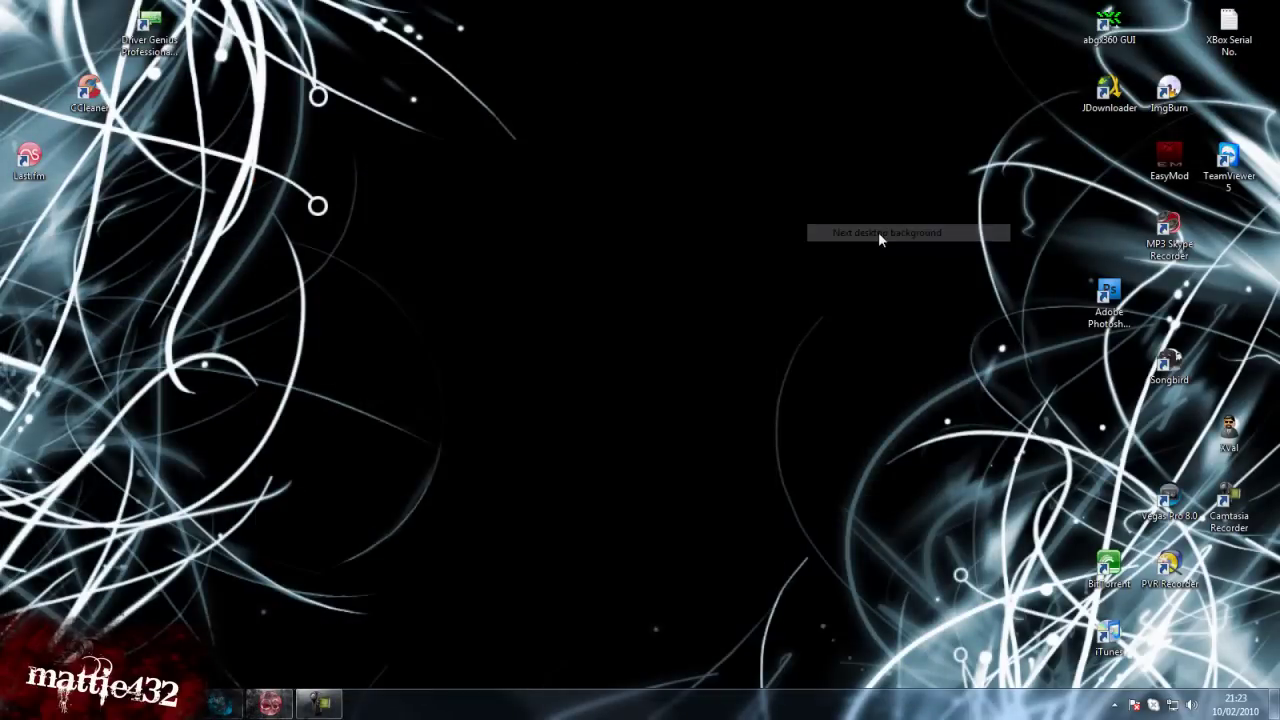
right_click(734, 155)
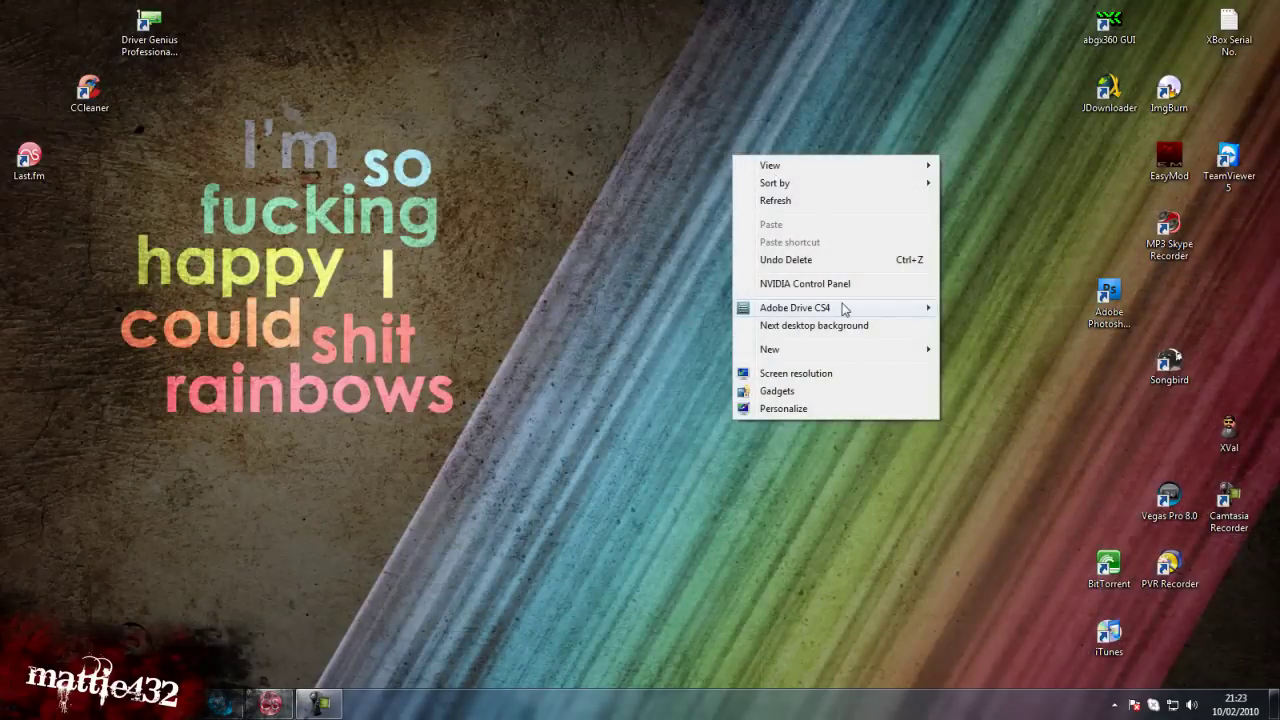
click(836, 326)
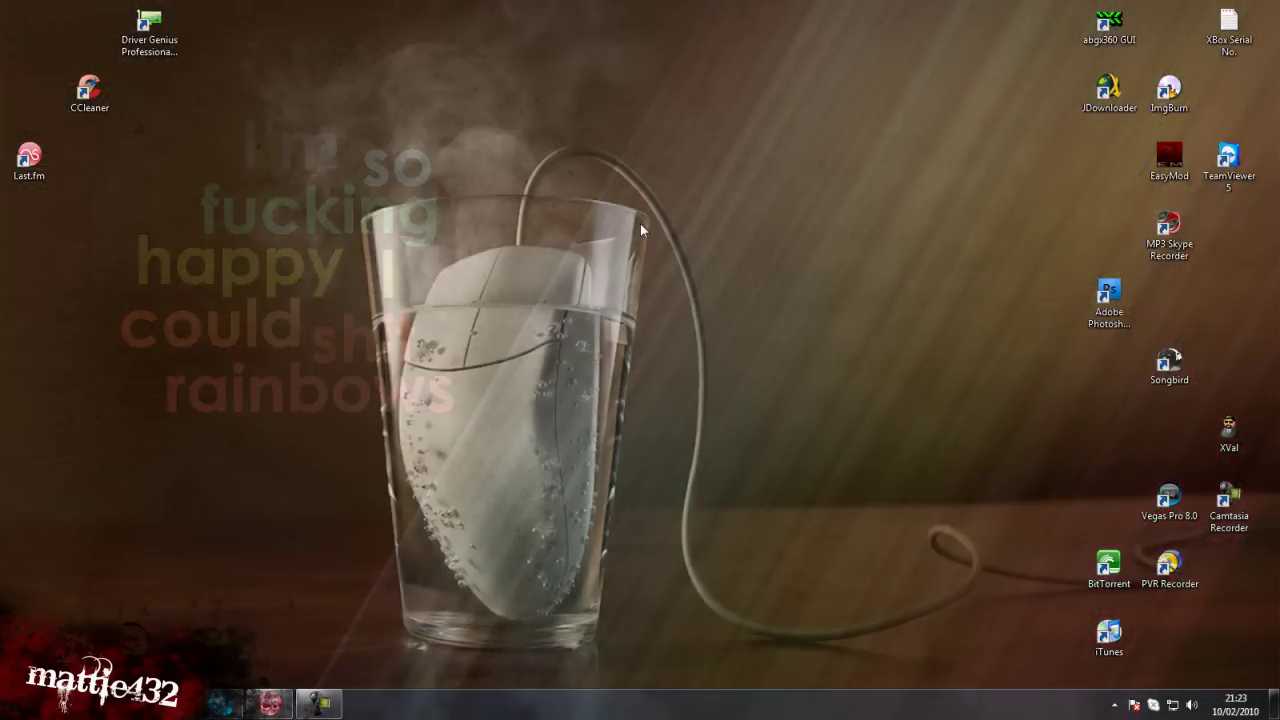
right_click(641, 225)
click(694, 394)
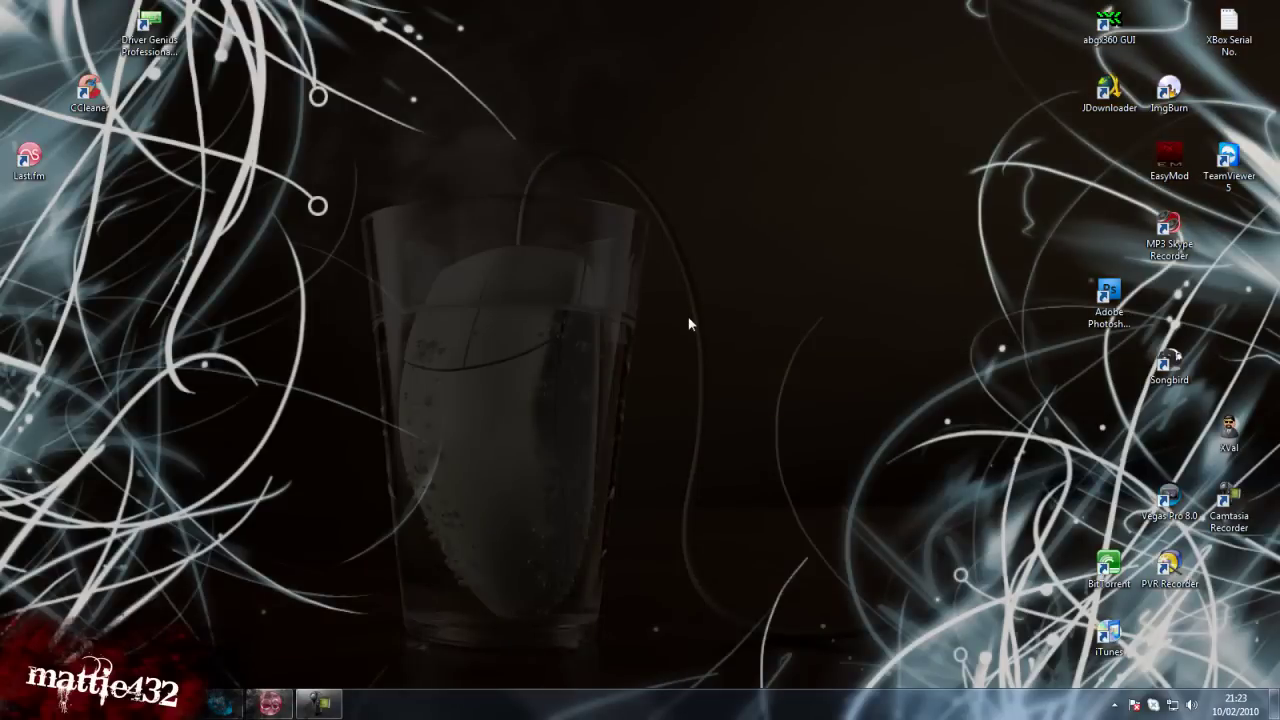
right_click(689, 323)
click(736, 484)
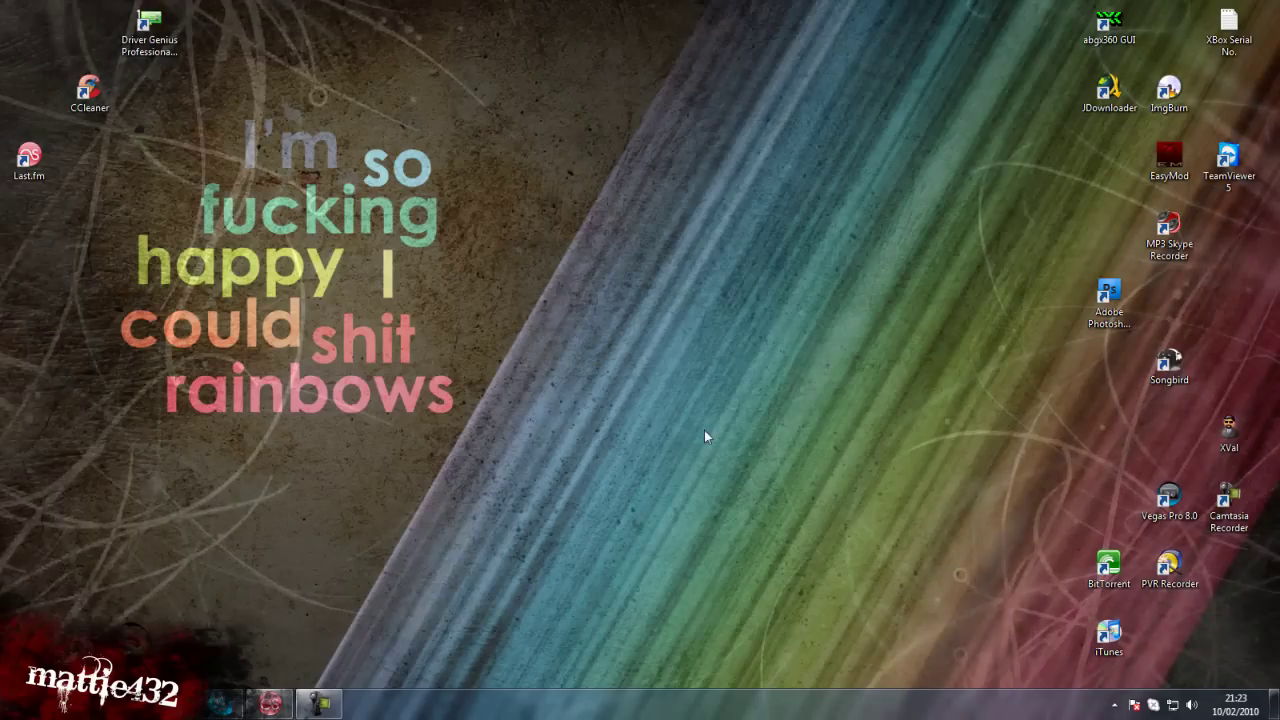
right_click(668, 391)
mouse_move(730, 543)
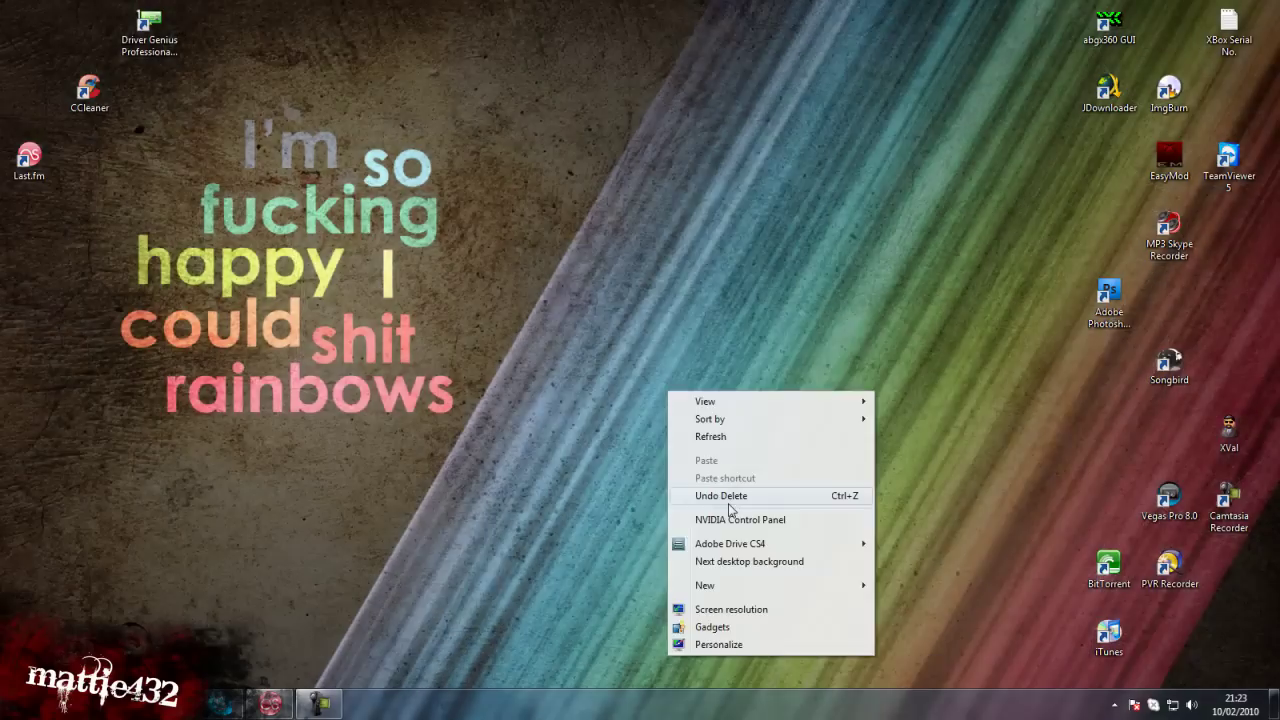
click(718, 561)
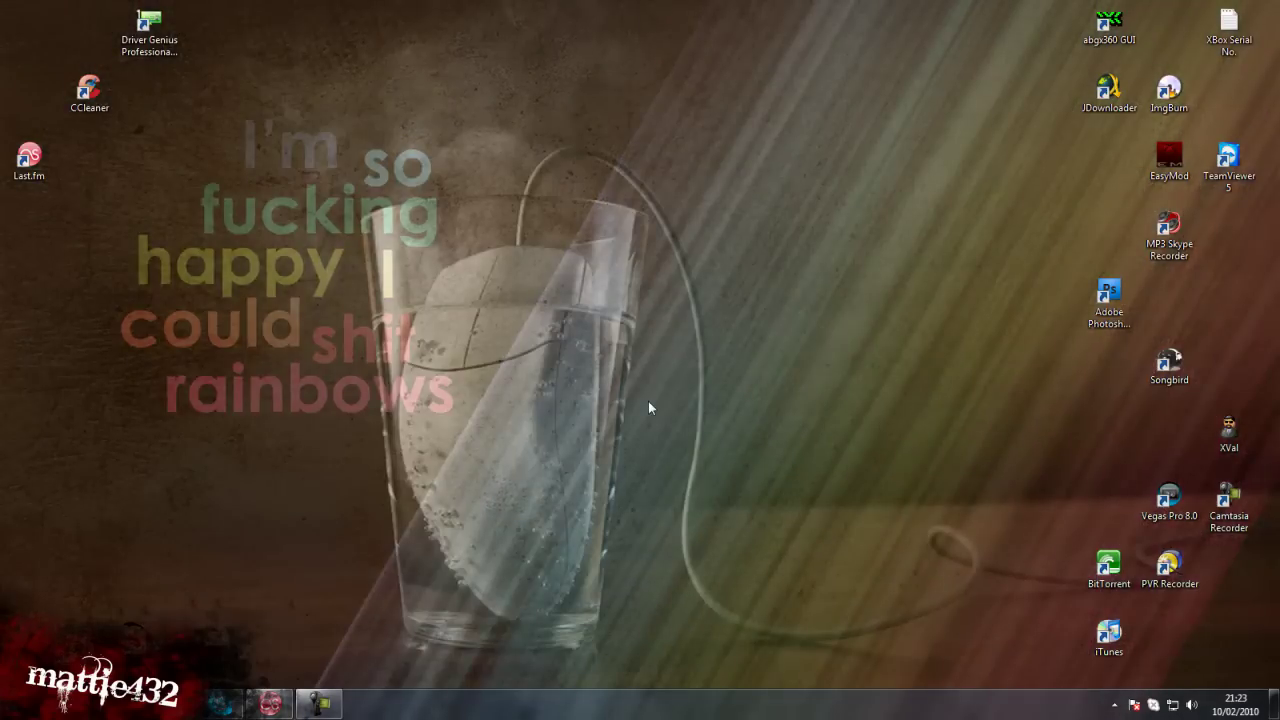
right_click(651, 405)
click(709, 575)
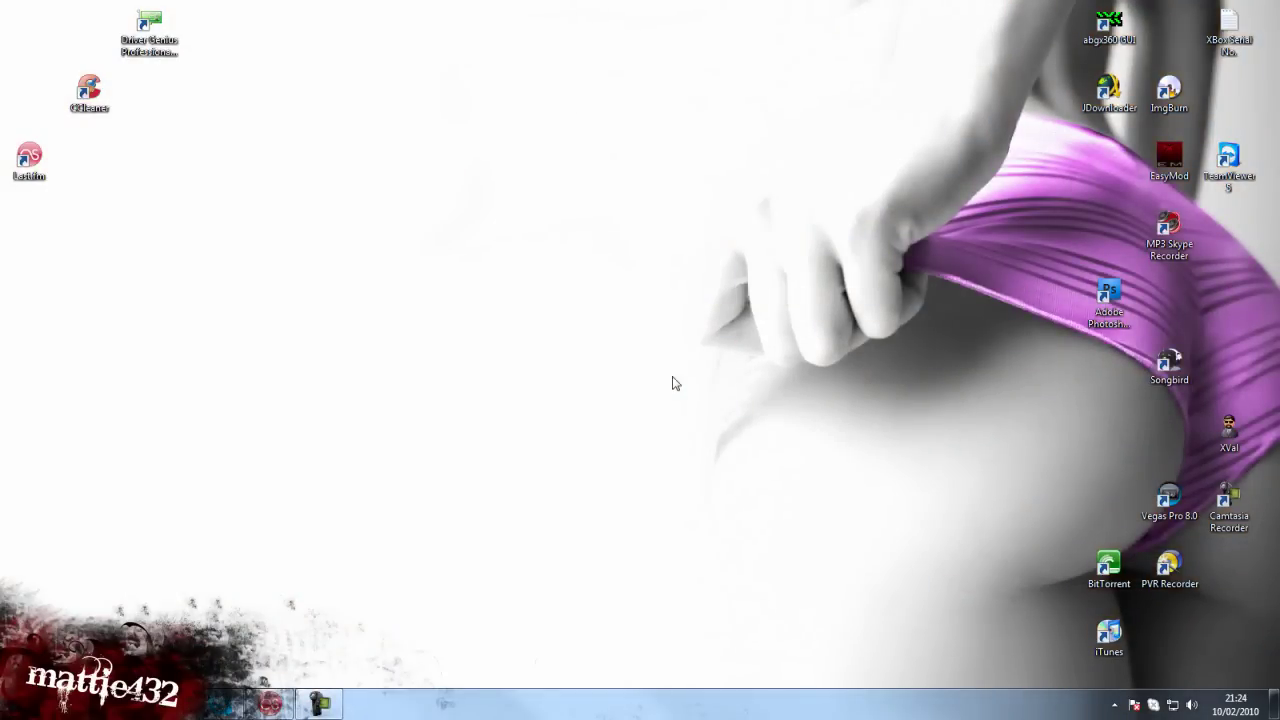
drag(806, 184, 956, 296)
drag(850, 288, 752, 420)
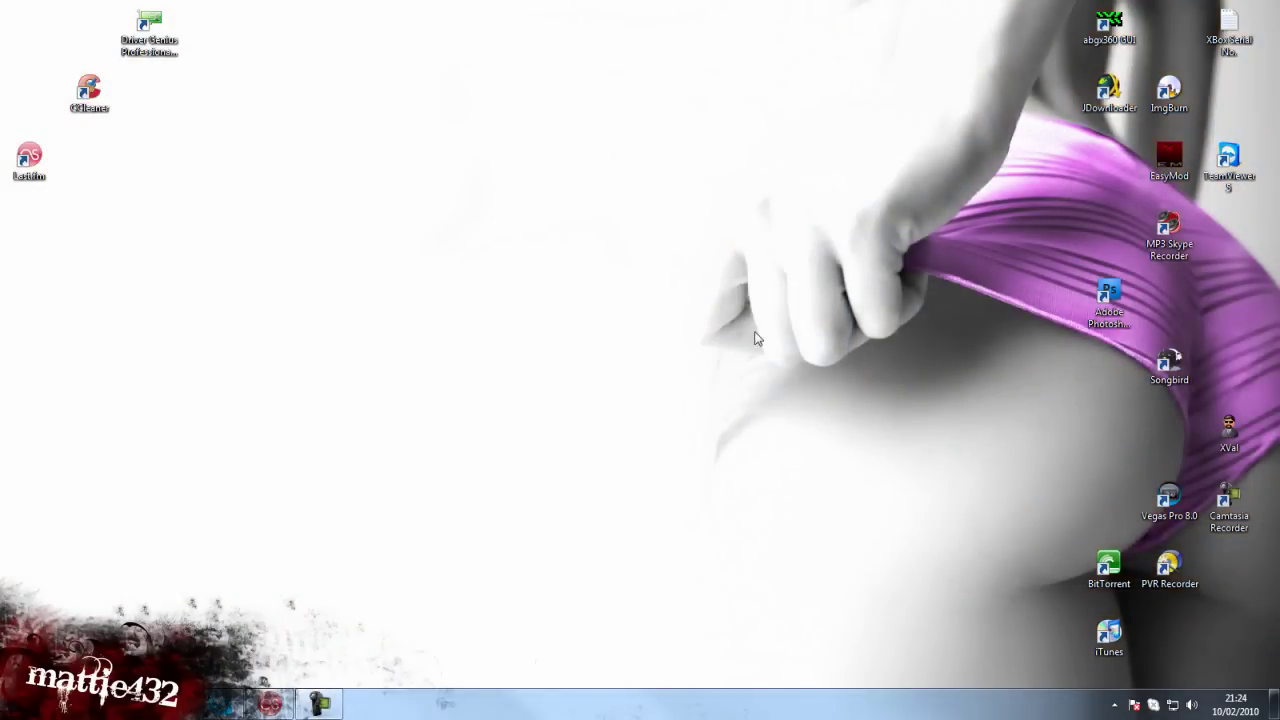